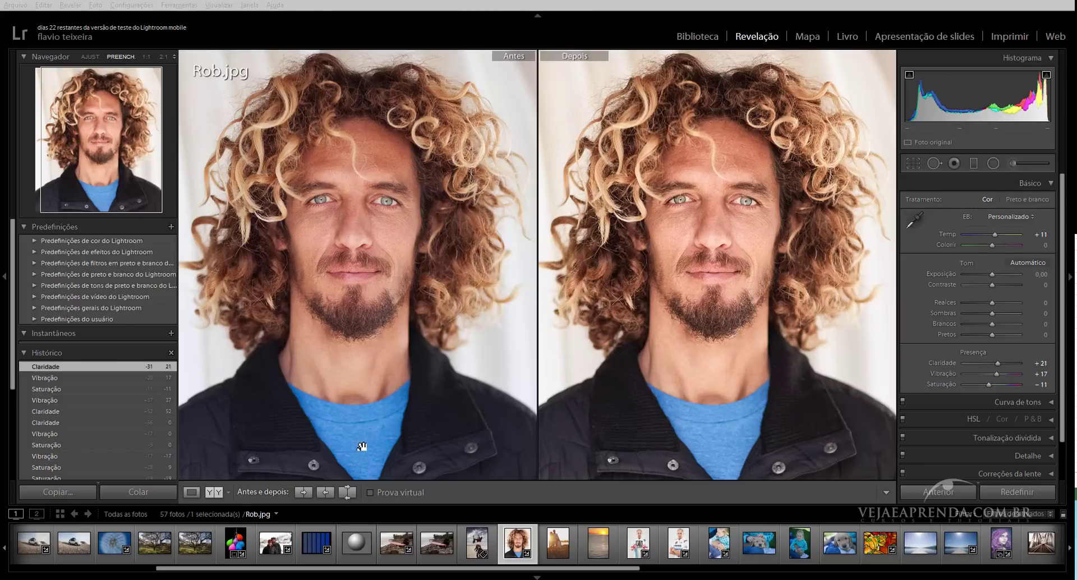
# Step: Switch to Loupe view and zoom to 1:1 on Rob.jpg's face
pyautogui.click(445, 260)
pyautogui.click(446, 265)
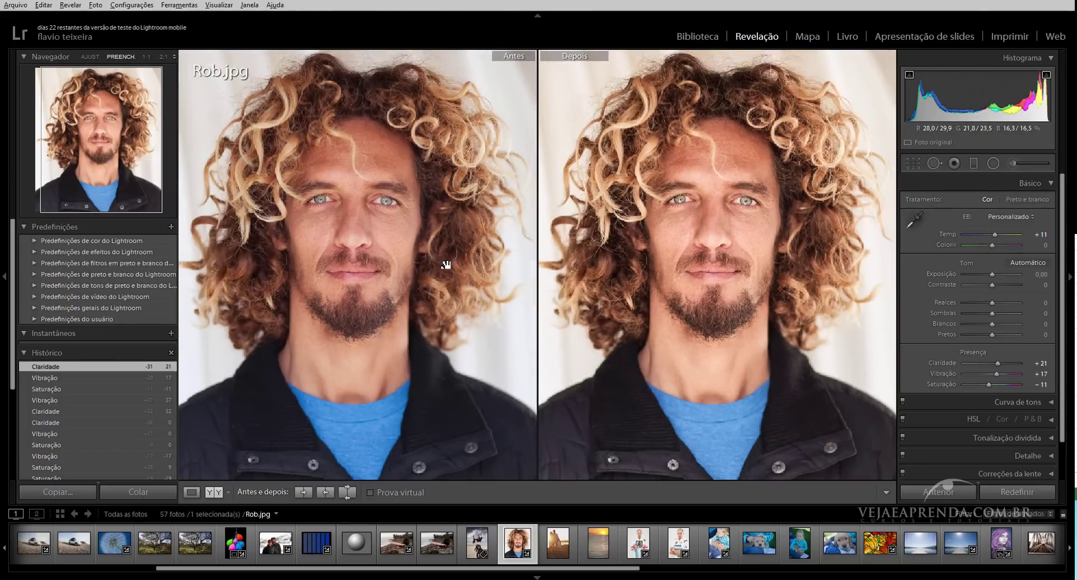
pyautogui.click(191, 492)
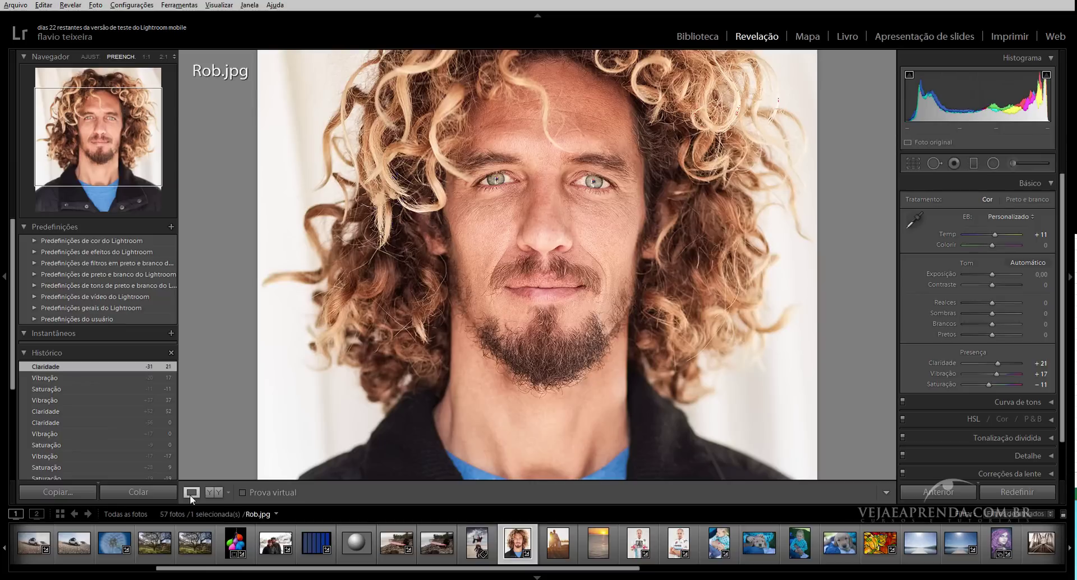
pyautogui.click(539, 266)
pyautogui.moveTo(523, 270); pyautogui.dragTo(524, 284)
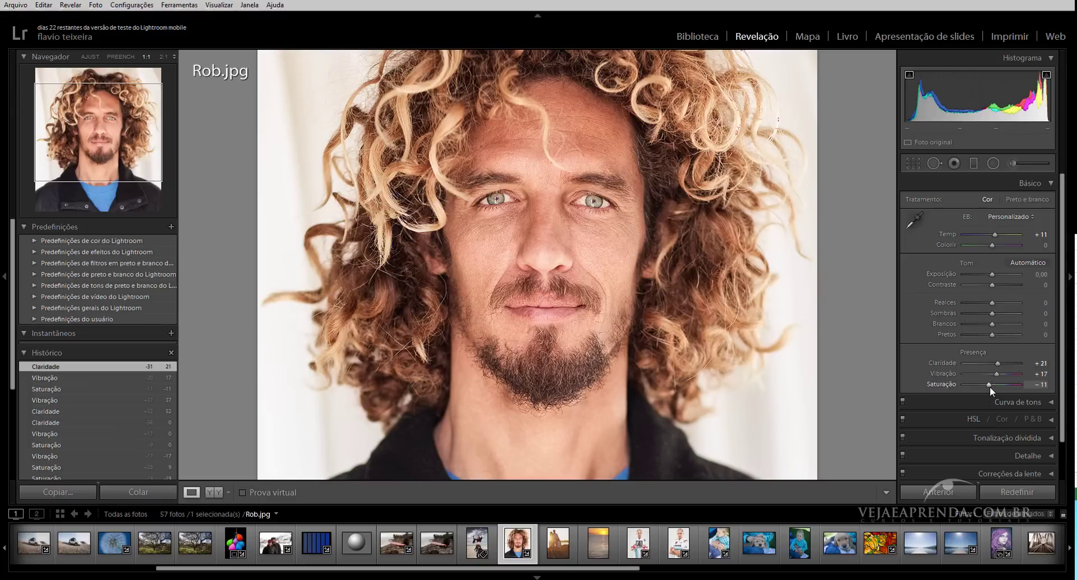
# Step: Set Saturação to -100 and raise Brancos to about +25
pyautogui.moveTo(982, 386); pyautogui.dragTo(952, 388)
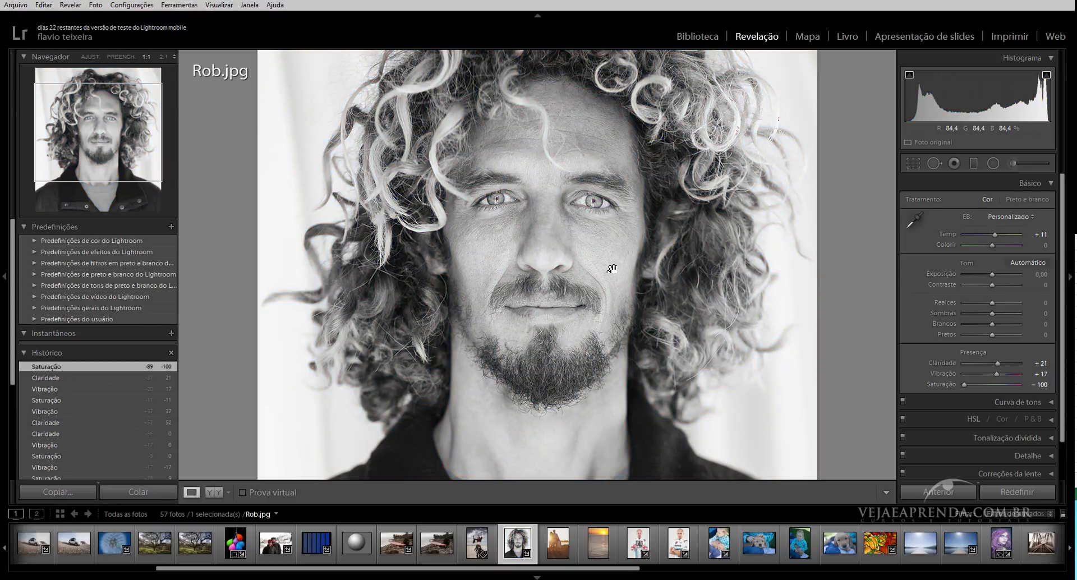
pyautogui.moveTo(683, 214); pyautogui.dragTo(678, 247)
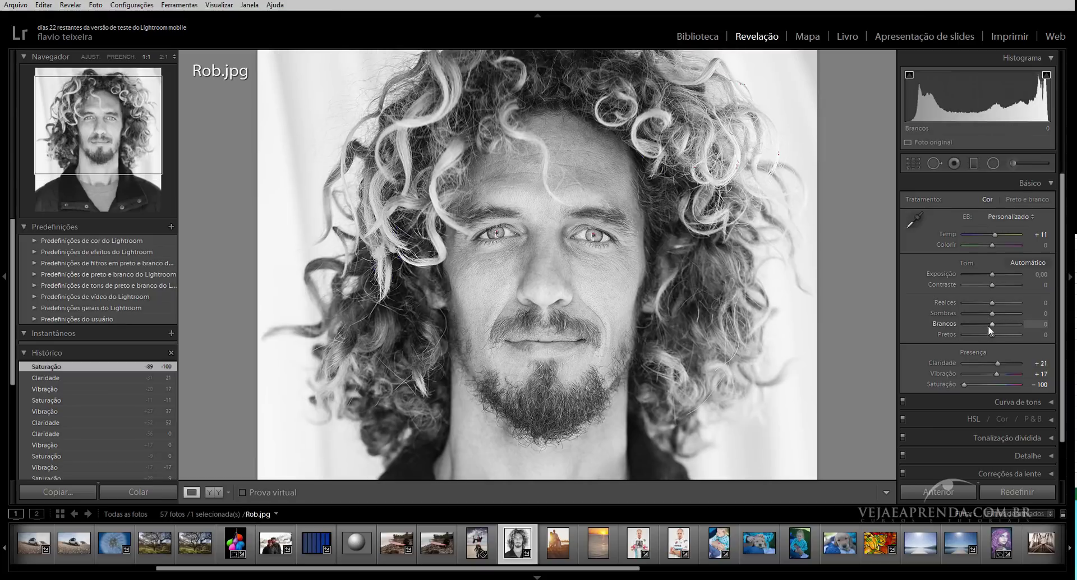
pyautogui.moveTo(991, 322); pyautogui.dragTo(998, 327)
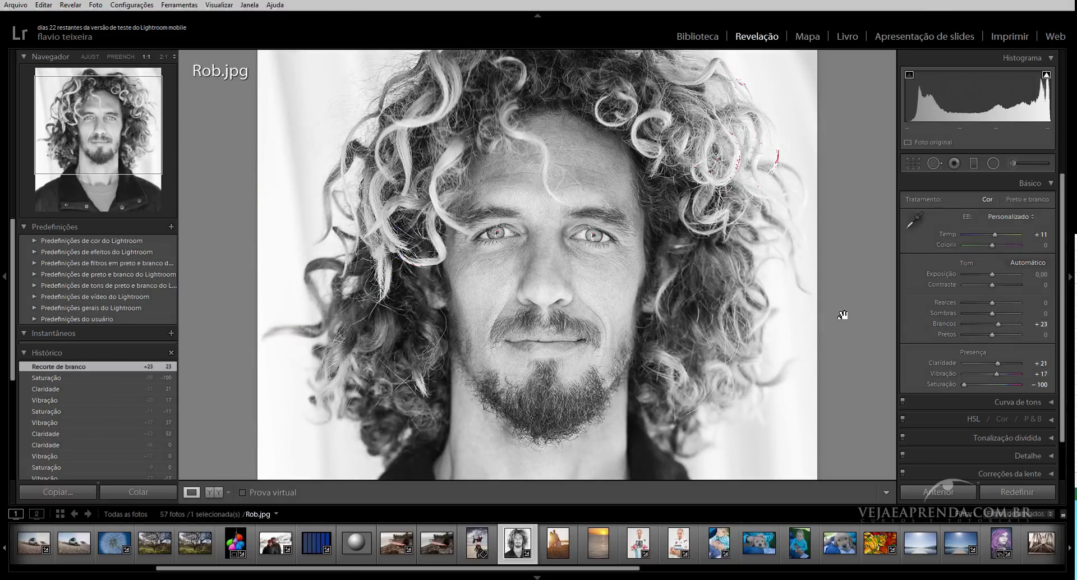
pyautogui.hotkey('alt', 'Tab')
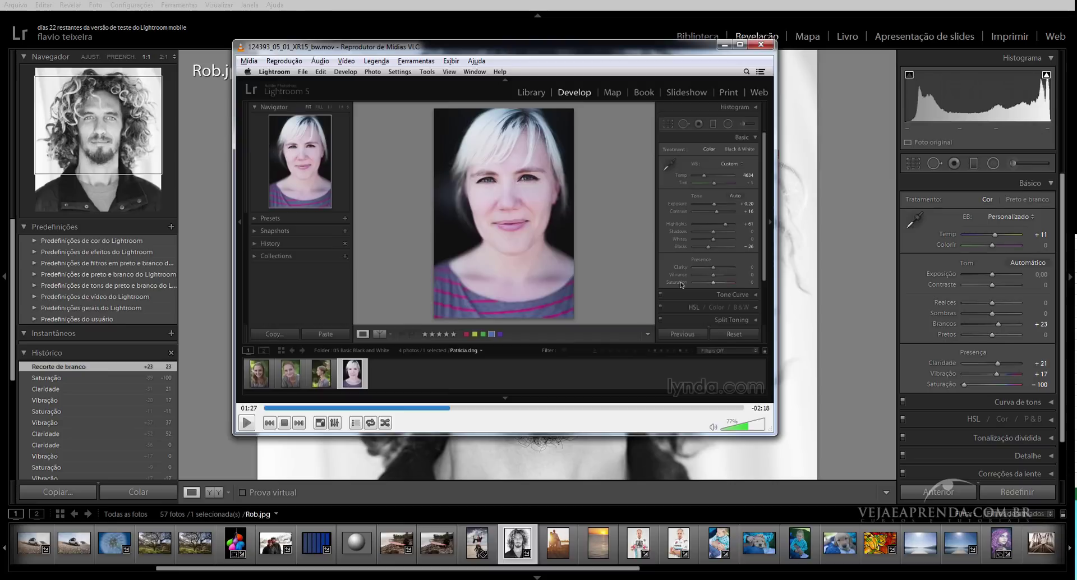
pyautogui.hotkey('alt', 'Tab')
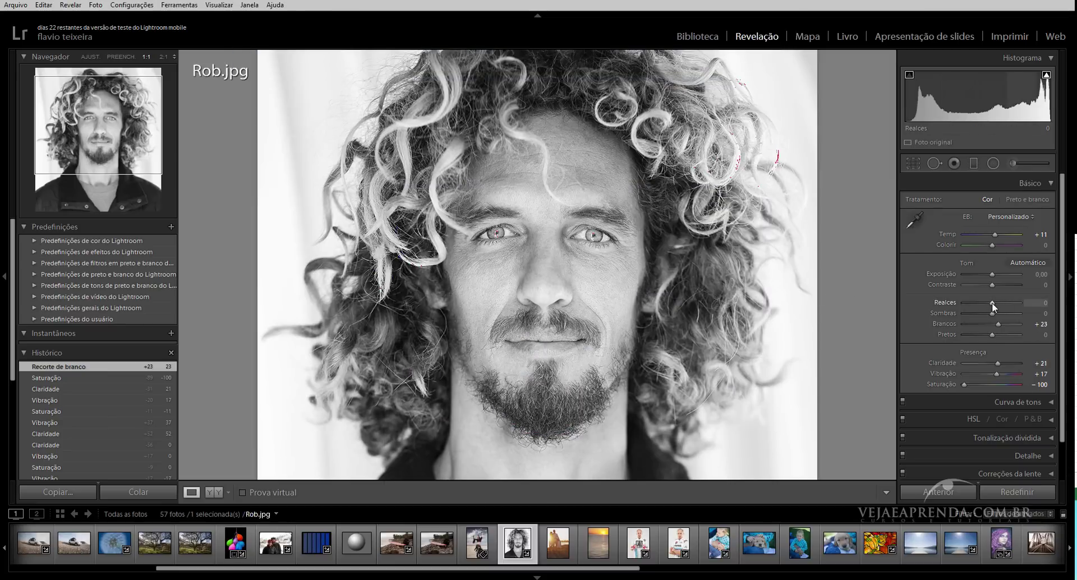
# Step: Bring Realces up to +45 and back down to +7, and lift Pretos to +1
pyautogui.moveTo(991, 301); pyautogui.dragTo(1007, 305)
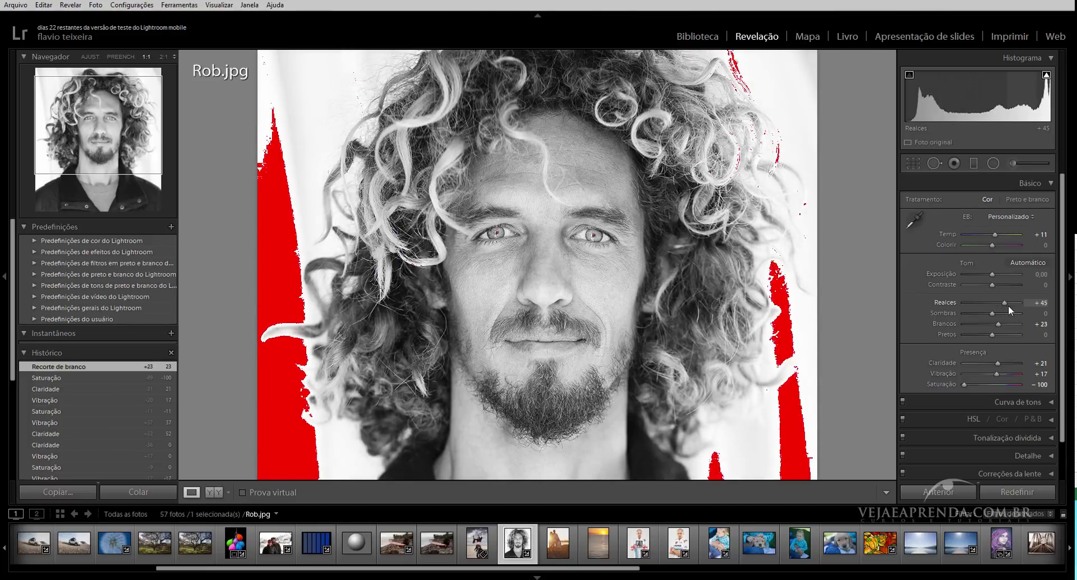
pyautogui.moveTo(1022, 308)
pyautogui.mouseDown()
pyautogui.moveTo(984, 309)
pyautogui.moveTo(1004, 314)
pyautogui.moveTo(994, 316)
pyautogui.mouseUp()
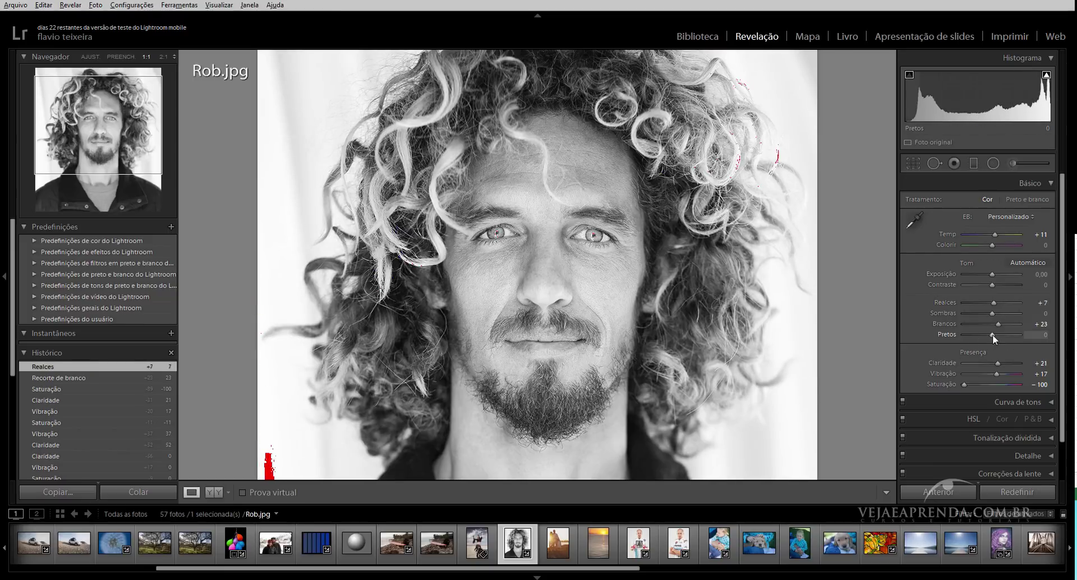
pyautogui.moveTo(991, 335); pyautogui.dragTo(992, 336)
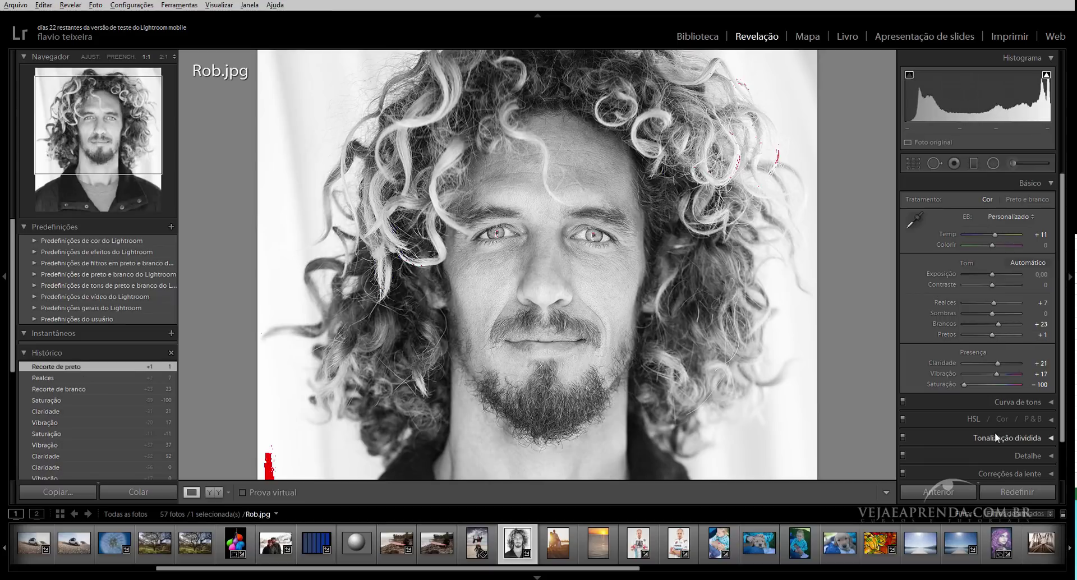
# Step: Reset Claridade and Vibração to 0, then set Realces +11, Sombras -27, Brancos +17, Pretos -7
pyautogui.doubleClick(997, 363)
pyautogui.click(997, 365)
pyautogui.doubleClick(997, 365)
pyautogui.click(997, 365)
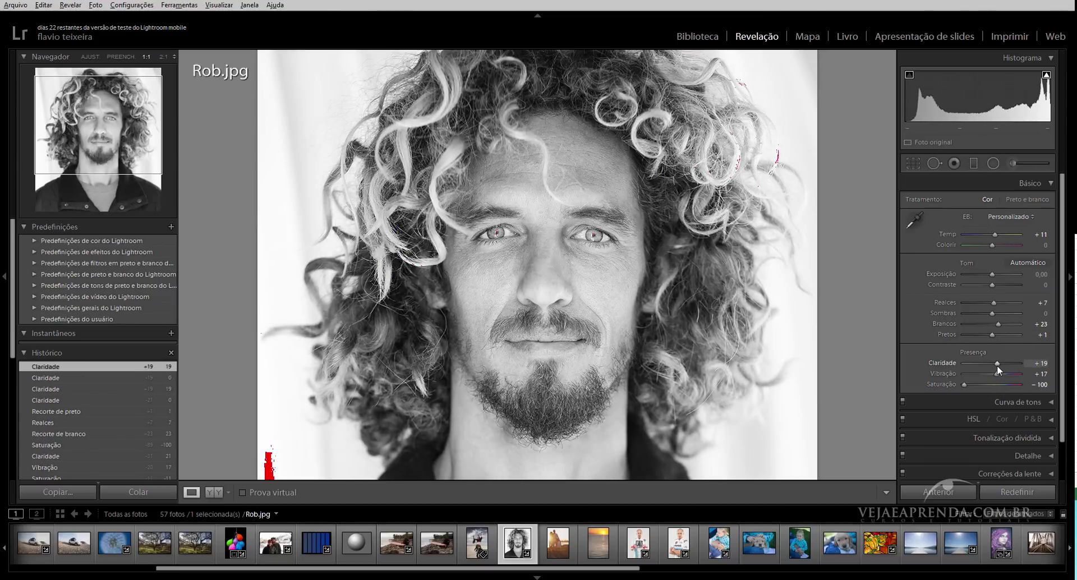
pyautogui.doubleClick(997, 363)
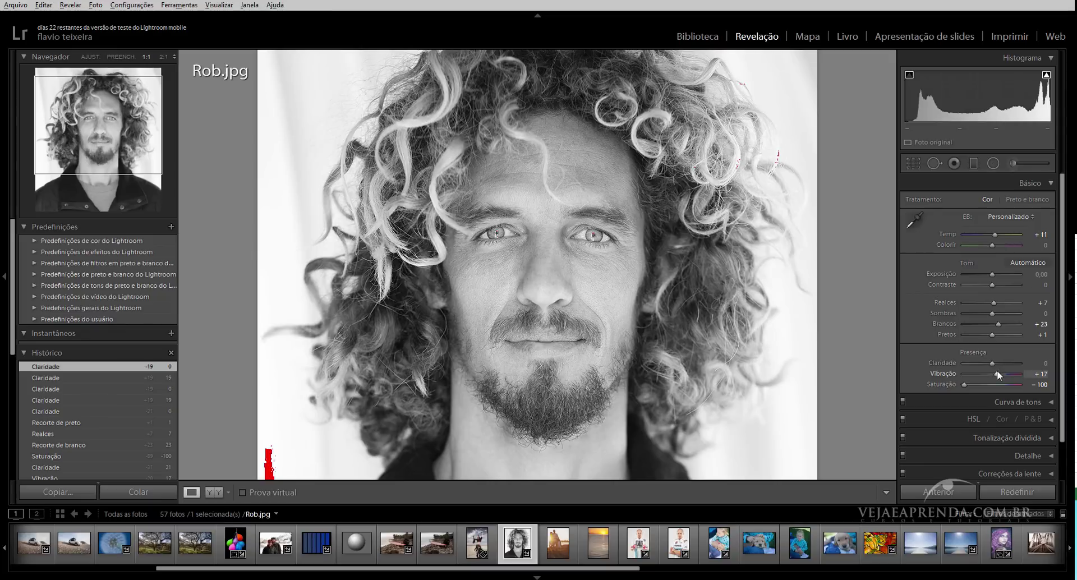
pyautogui.doubleClick(995, 373)
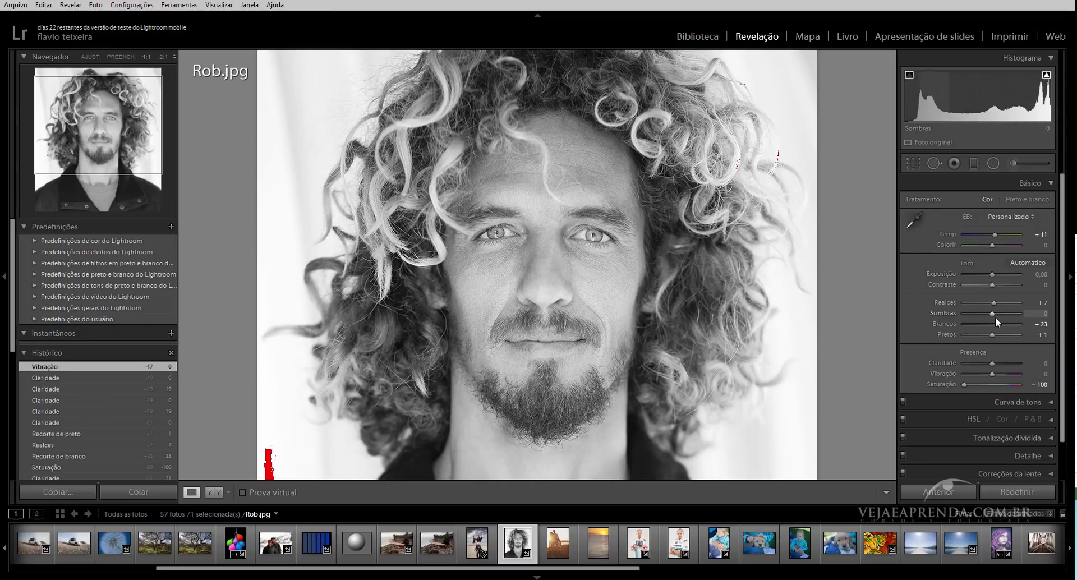
pyautogui.moveTo(992, 304)
pyautogui.mouseDown()
pyautogui.moveTo(980, 314)
pyautogui.moveTo(990, 335)
pyautogui.mouseUp()
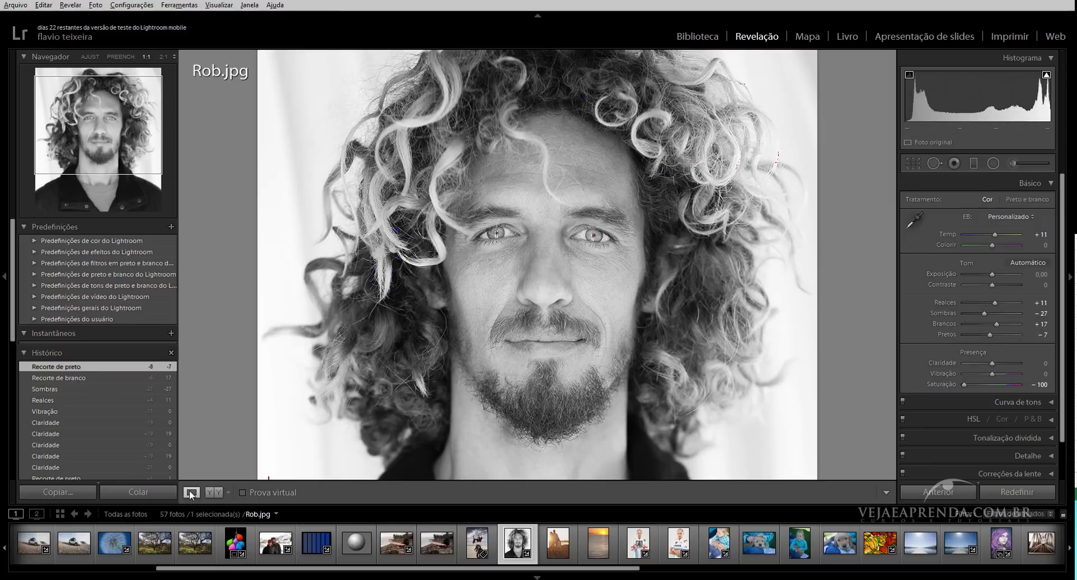
pyautogui.click(214, 492)
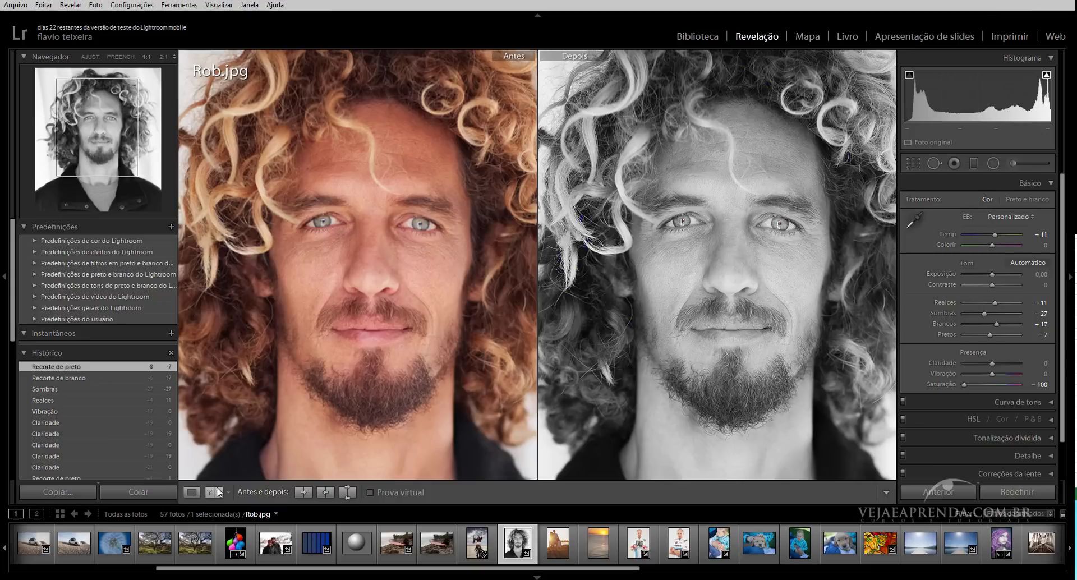
pyautogui.click(666, 277)
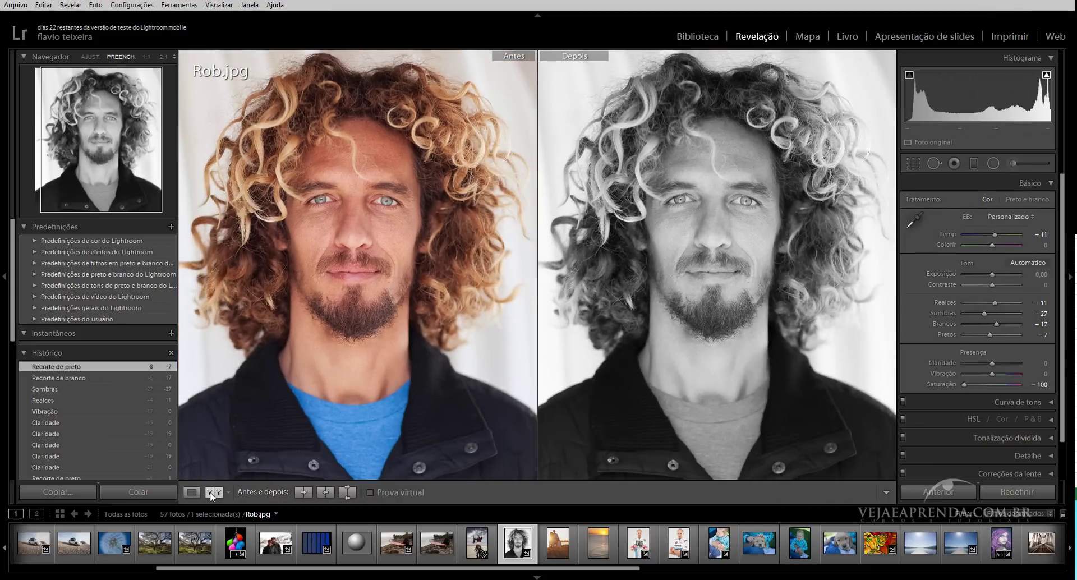
pyautogui.click(191, 492)
pyautogui.click(505, 359)
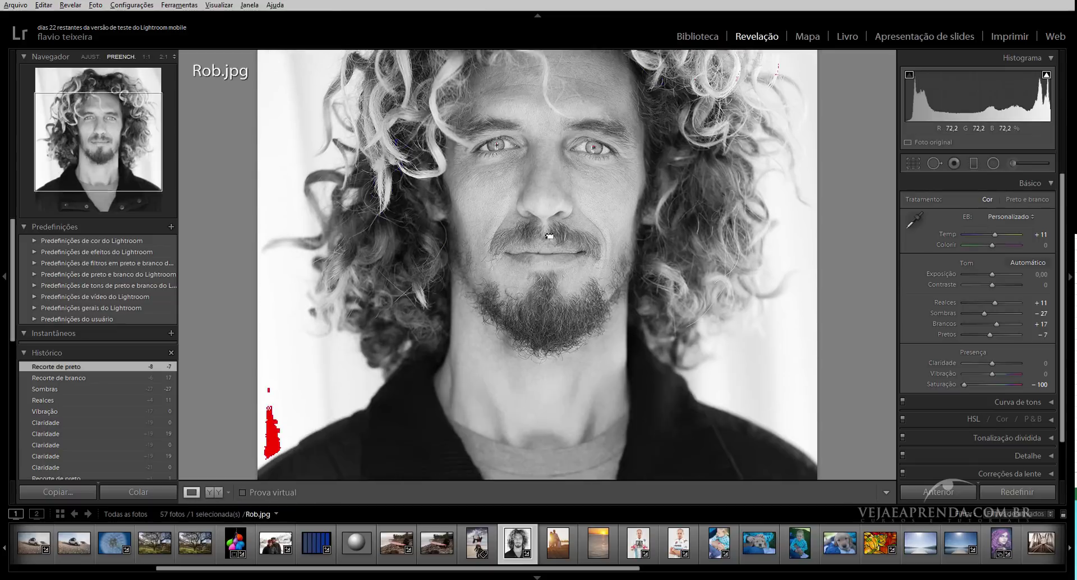
pyautogui.moveTo(549, 236); pyautogui.dragTo(426, 272)
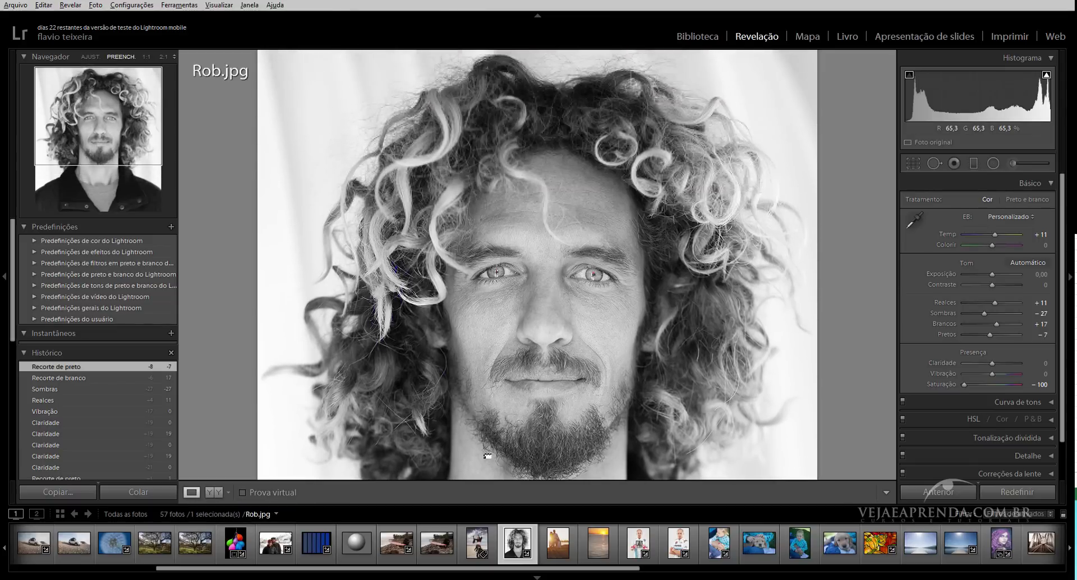
pyautogui.moveTo(426, 272)
pyautogui.mouseDown()
pyautogui.moveTo(510, 328)
pyautogui.moveTo(512, 281)
pyautogui.mouseUp()
pyautogui.moveTo(524, 224); pyautogui.dragTo(507, 326)
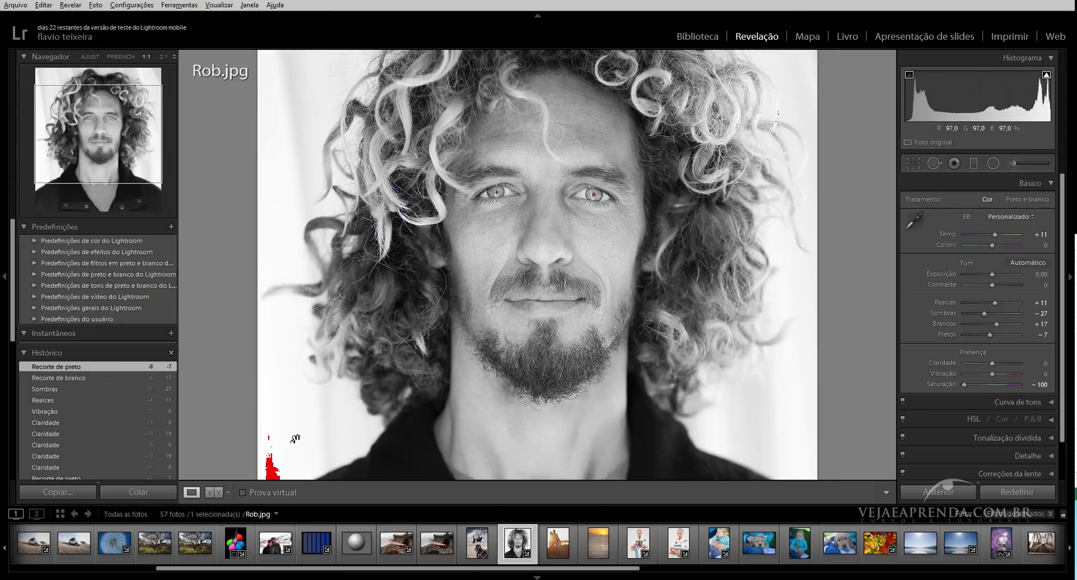
pyautogui.moveTo(555, 176)
pyautogui.mouseDown()
pyautogui.moveTo(497, 159)
pyautogui.moveTo(462, 283)
pyautogui.mouseUp()
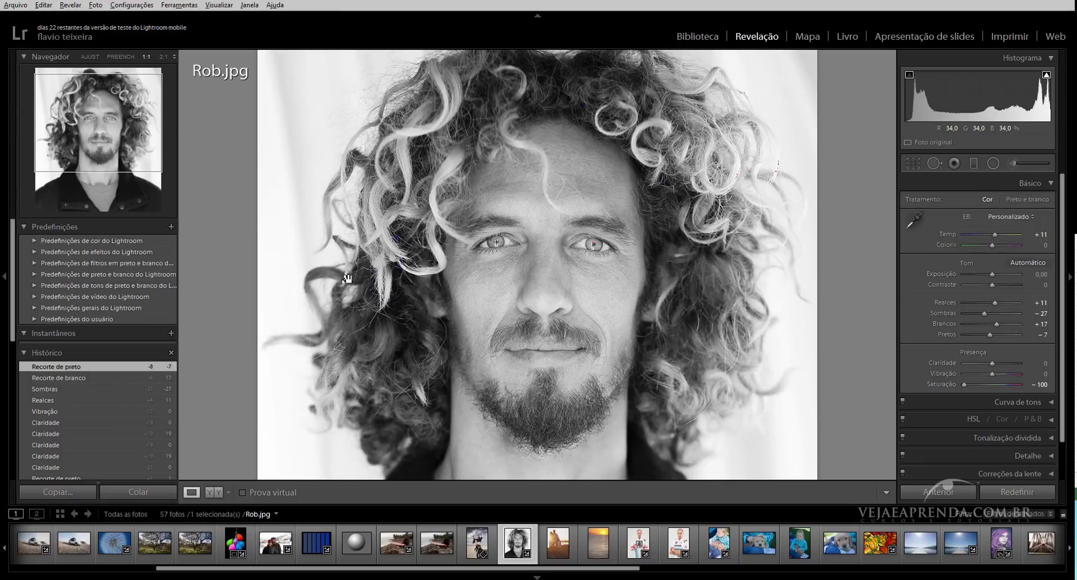
pyautogui.moveTo(541, 330); pyautogui.dragTo(537, 280)
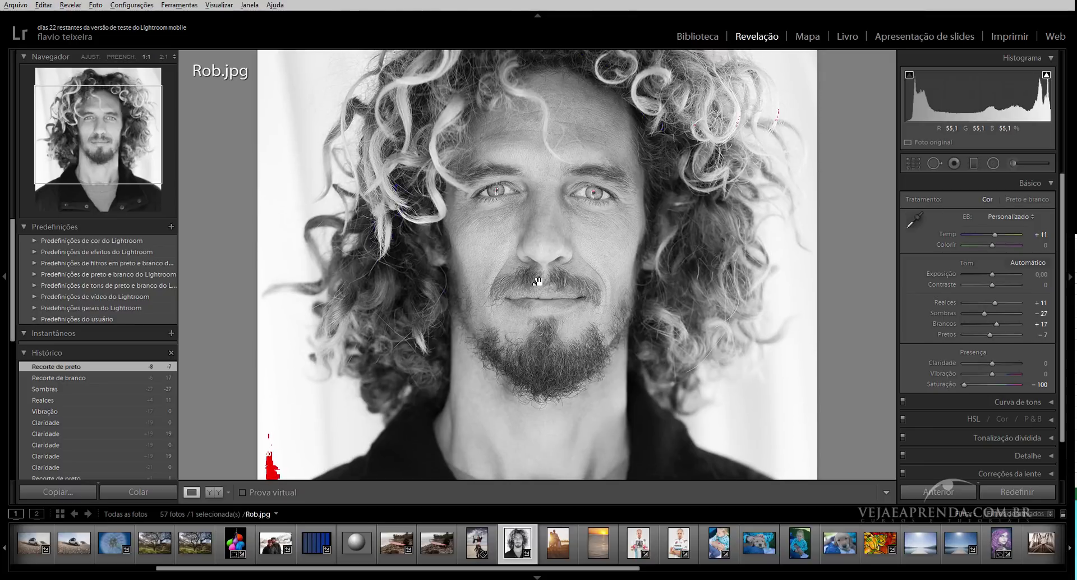
pyautogui.click(538, 280)
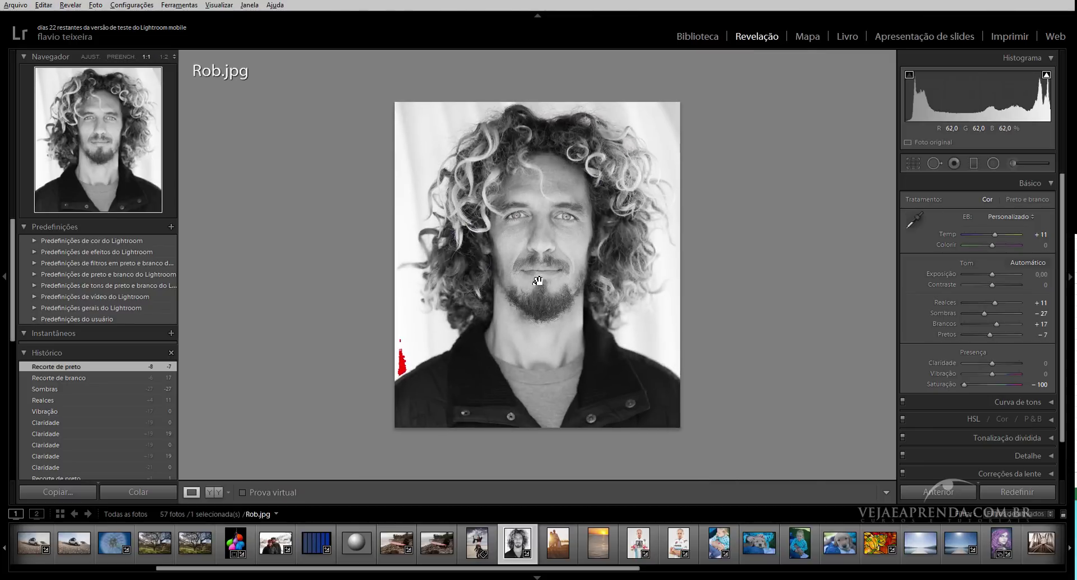
pyautogui.click(537, 280)
pyautogui.click(537, 281)
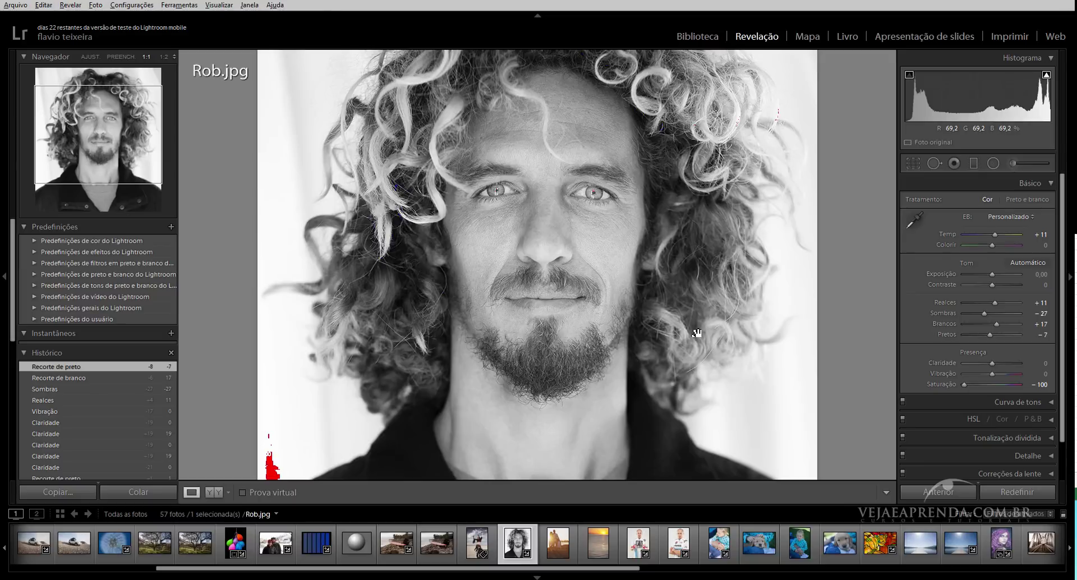
pyautogui.click(163, 56)
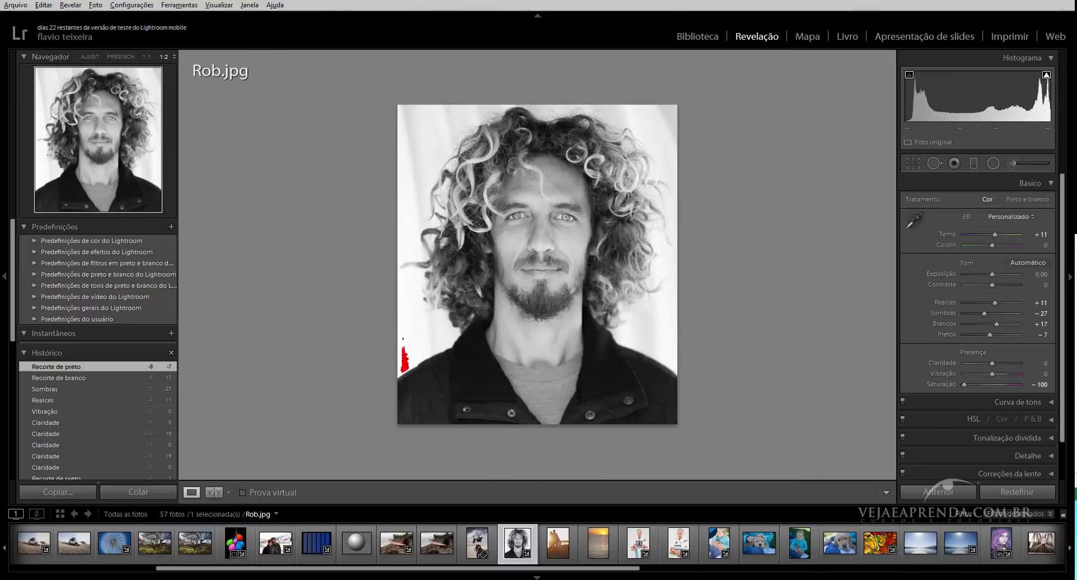
pyautogui.click(146, 57)
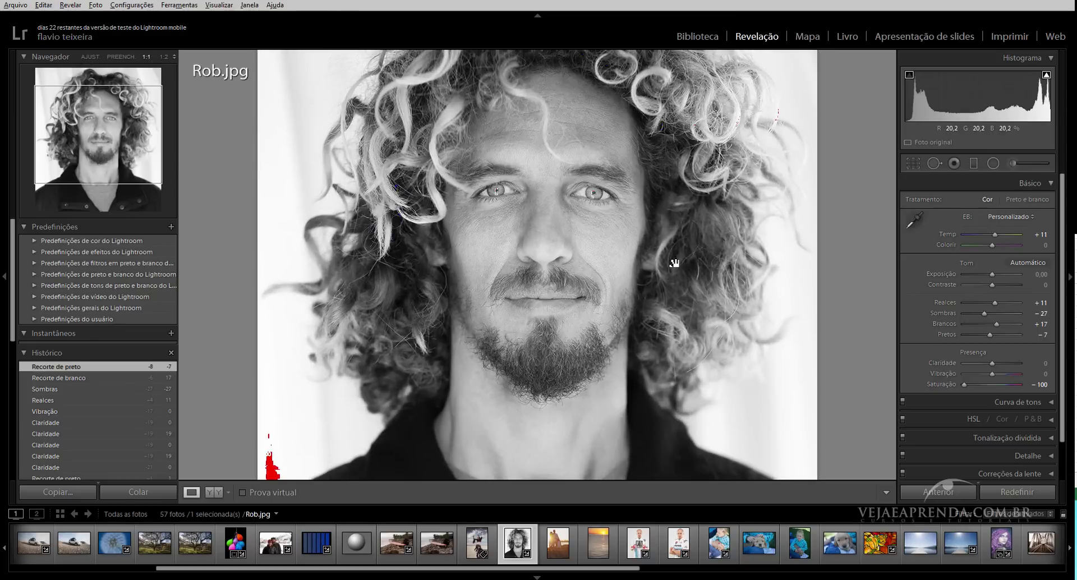
pyautogui.scroll(2, 665, 269)
pyautogui.scroll(-2, 541, 425)
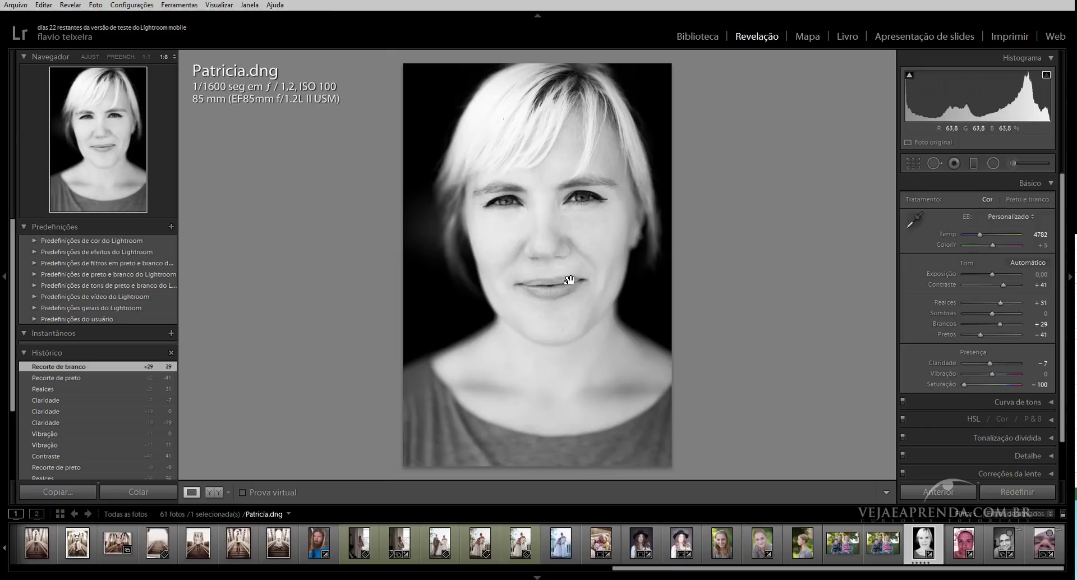
# Step: Reset all Patricia.dng adjustments, then zoom to 1:1 on the nose and mouth
pyautogui.click(1014, 492)
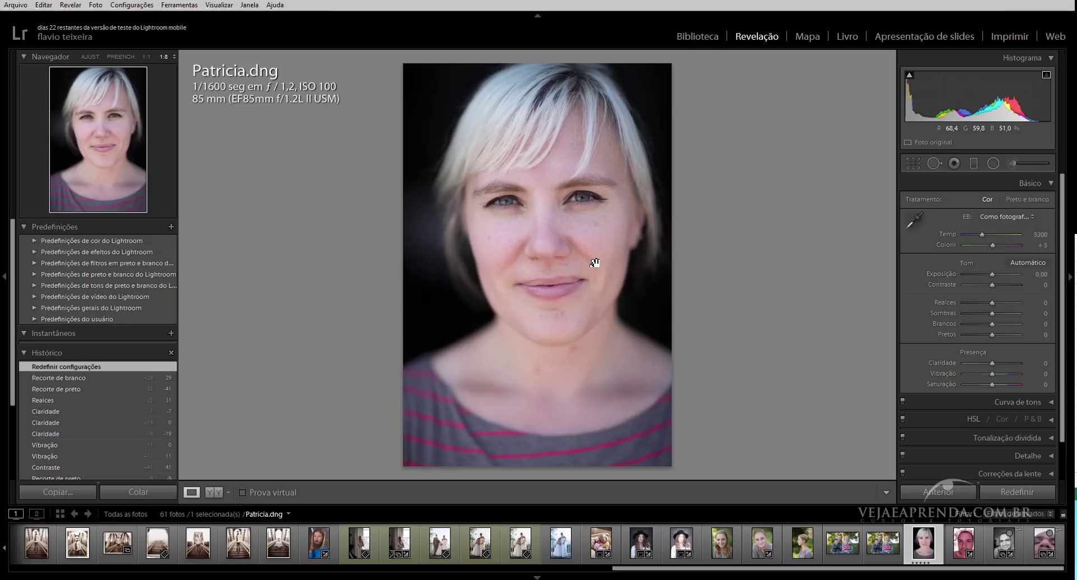
pyautogui.click(592, 176)
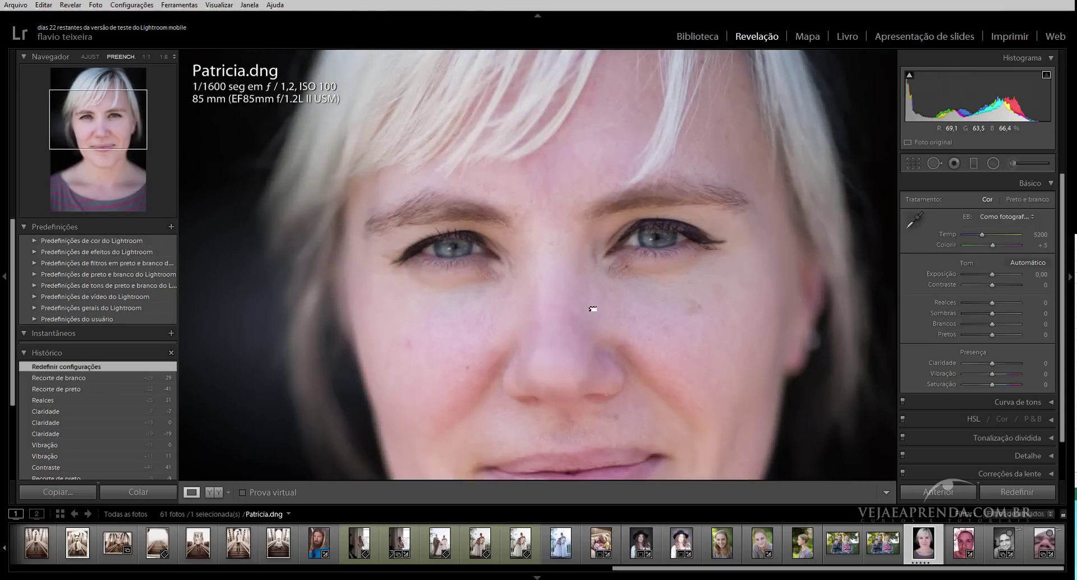
pyautogui.moveTo(591, 308)
pyautogui.mouseDown()
pyautogui.moveTo(599, 221)
pyautogui.moveTo(596, 272)
pyautogui.mouseUp()
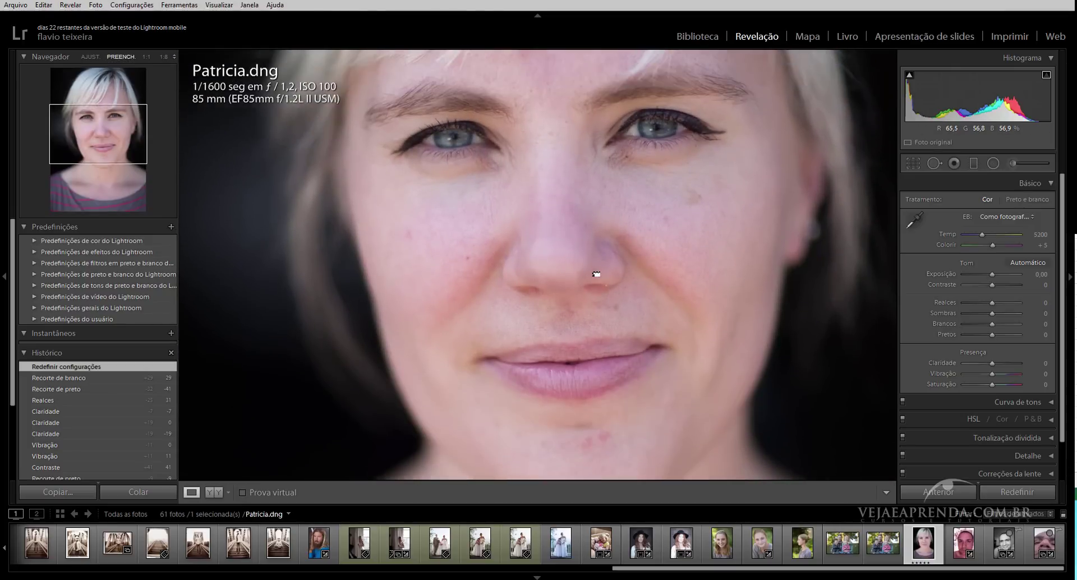
# Step: Set Saturação -100, Brancos +64, Realces +27, Pretos -19, Exposição -0.56, Contraste +49, with clipping shown
pyautogui.click(615, 239)
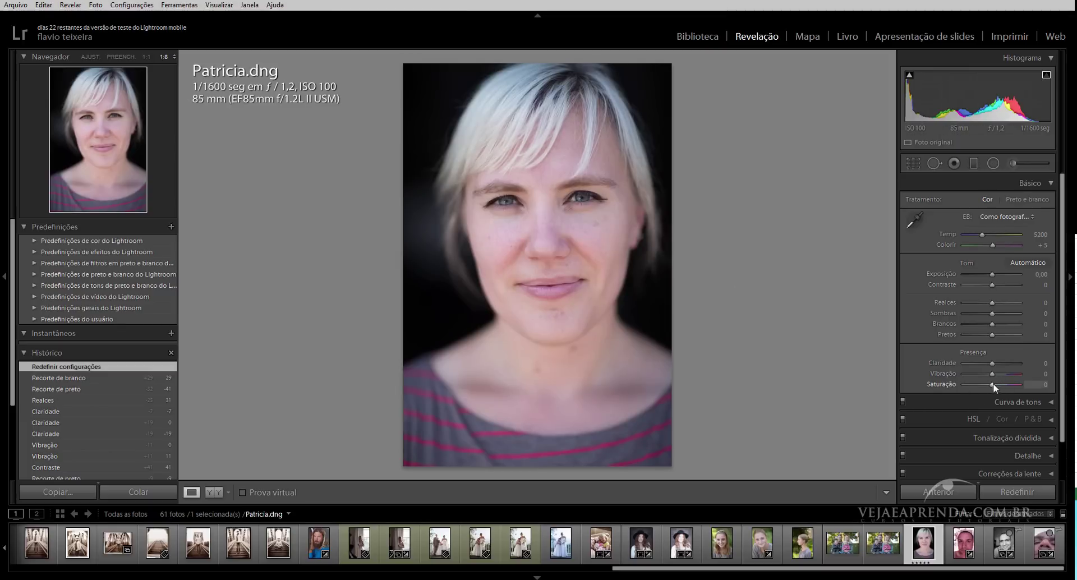
pyautogui.moveTo(992, 383); pyautogui.dragTo(935, 398)
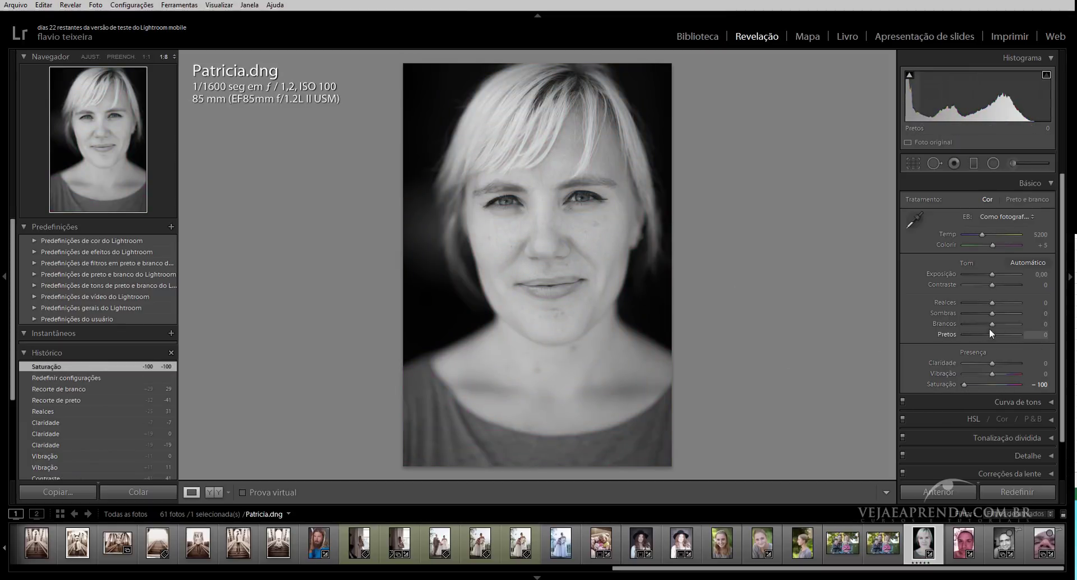
pyautogui.moveTo(992, 323)
pyautogui.mouseDown()
pyautogui.moveTo(1009, 325)
pyautogui.moveTo(986, 334)
pyautogui.moveTo(999, 301)
pyautogui.mouseUp()
pyautogui.press('j')
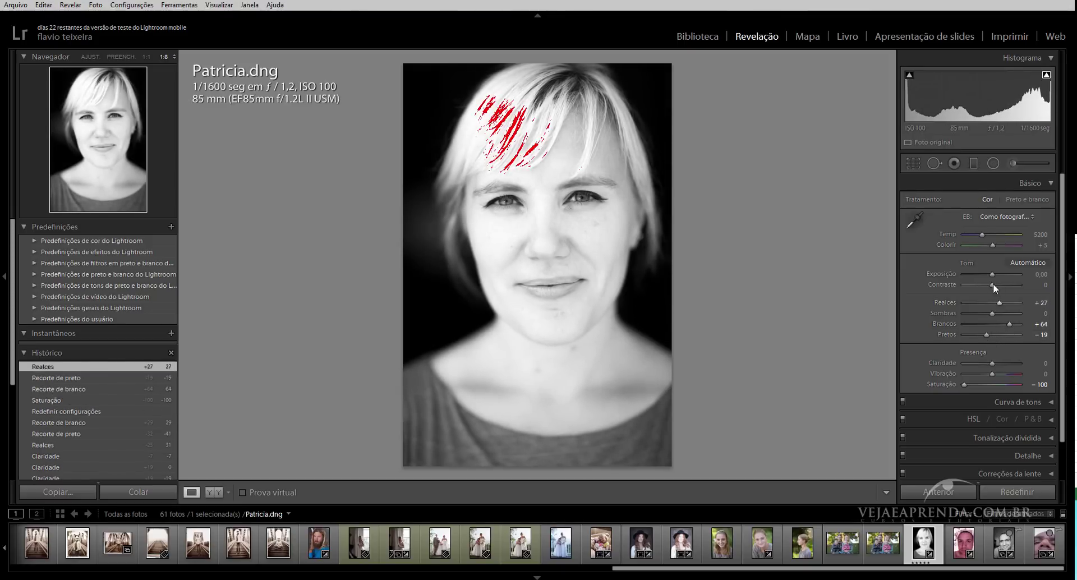
pyautogui.moveTo(991, 273); pyautogui.dragTo(1007, 285)
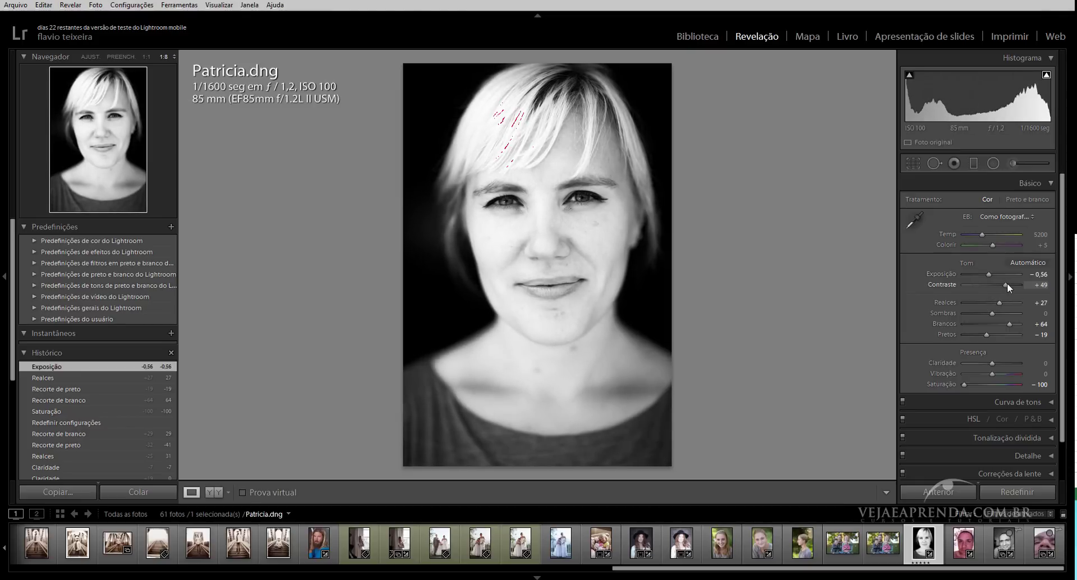
# Step: Set Claridade to -5, check the face up close, and ease Pretos to -15
pyautogui.moveTo(991, 364); pyautogui.dragTo(991, 364)
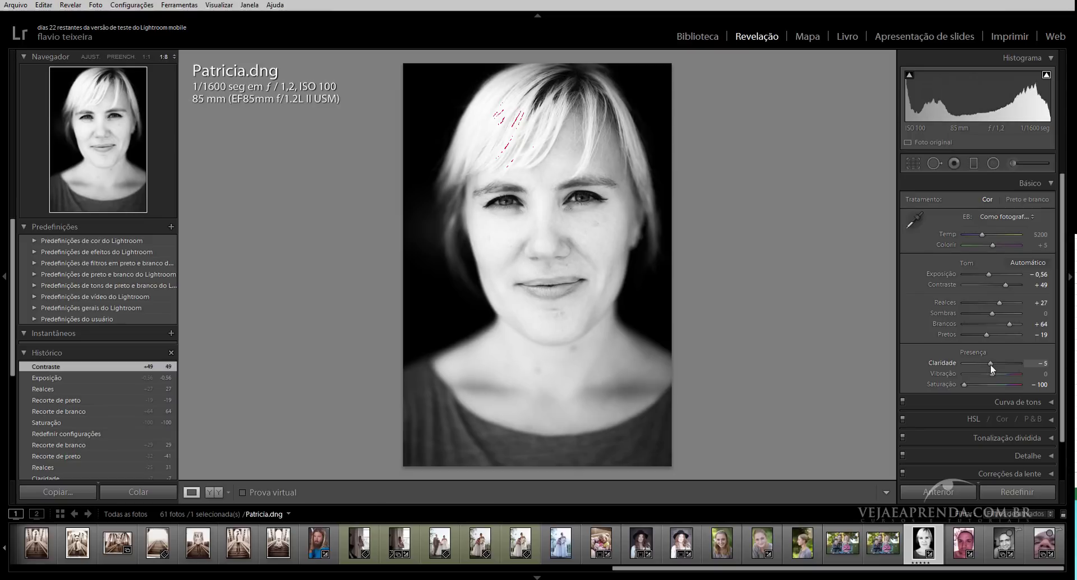
pyautogui.click(560, 219)
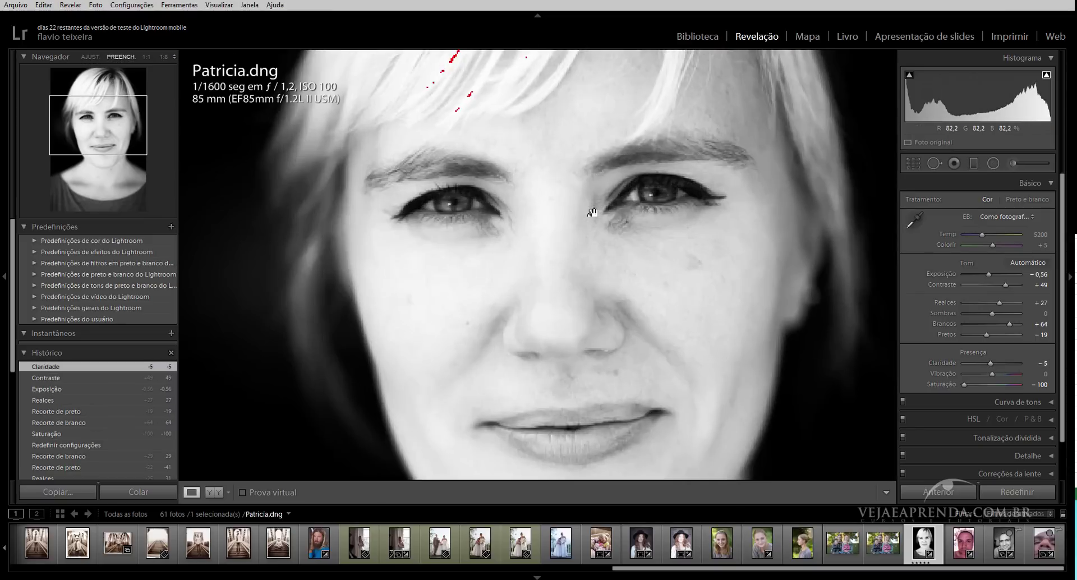
pyautogui.click(591, 254)
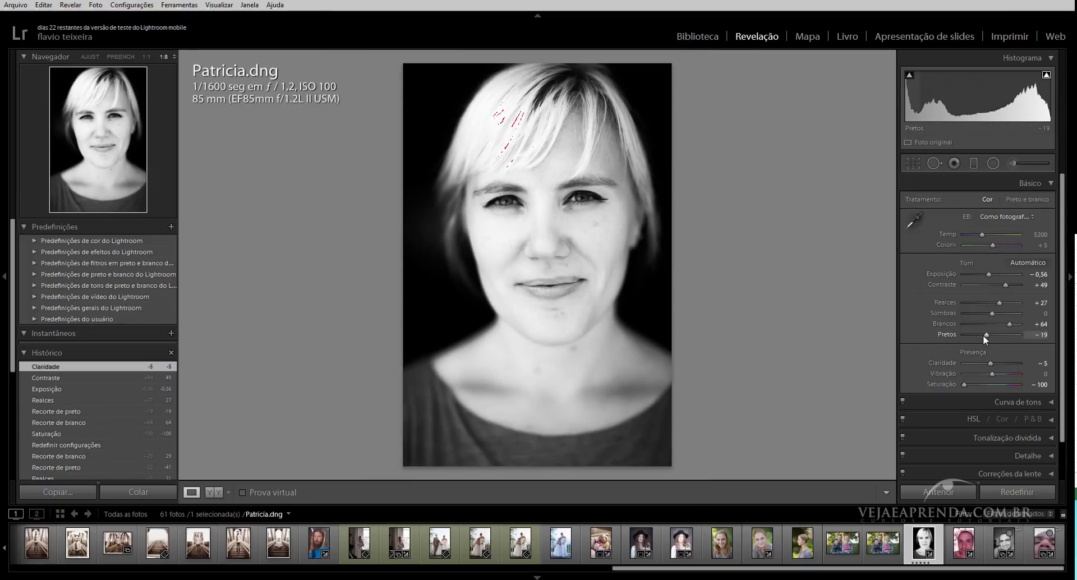
pyautogui.moveTo(985, 335)
pyautogui.mouseDown()
pyautogui.moveTo(996, 334)
pyautogui.moveTo(987, 338)
pyautogui.mouseUp()
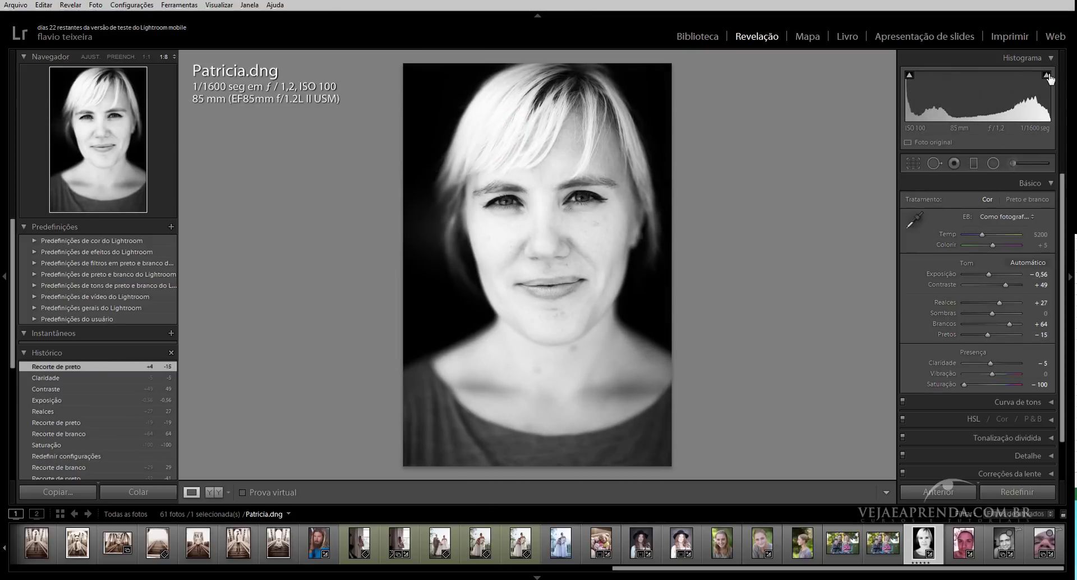
# Step: Turn on Before/After view, try Vibração and Sombras, then set Contraste +23 and Realces +21
pyautogui.click(216, 492)
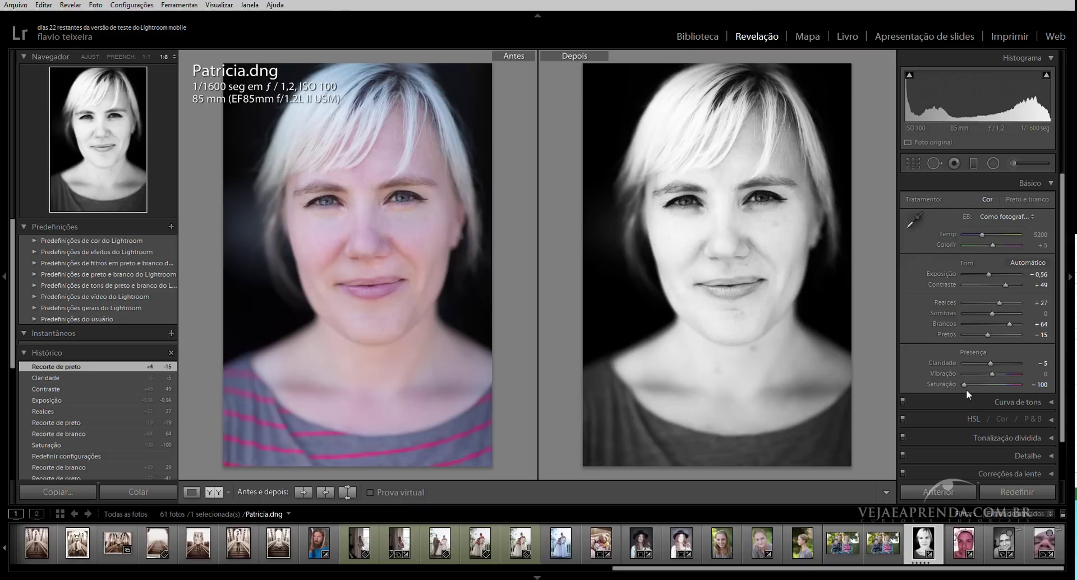
pyautogui.moveTo(964, 384); pyautogui.dragTo(1002, 374)
pyautogui.moveTo(1014, 376); pyautogui.dragTo(993, 365)
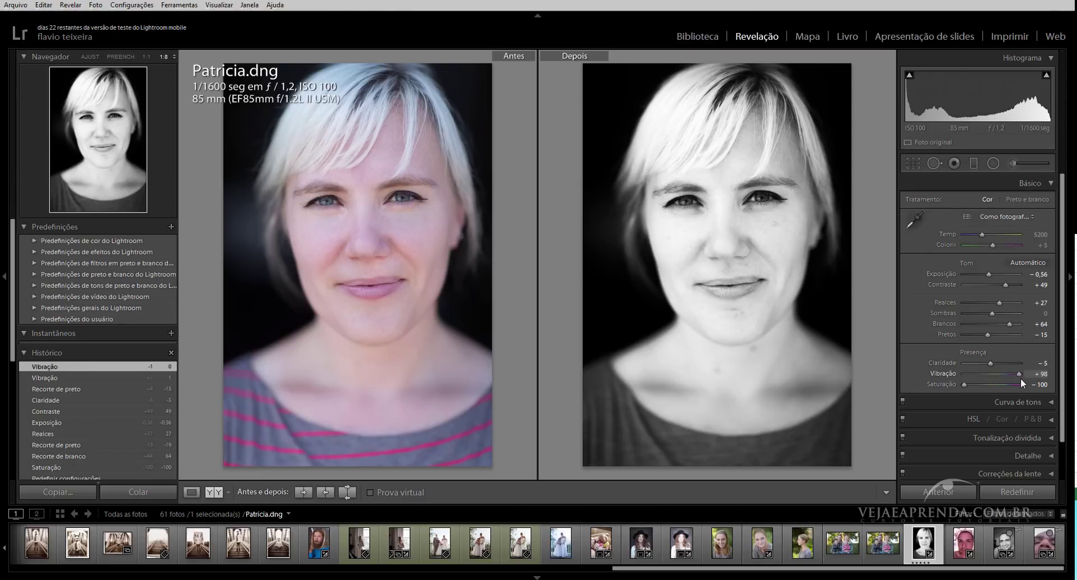
pyautogui.moveTo(1011, 386); pyautogui.dragTo(992, 375)
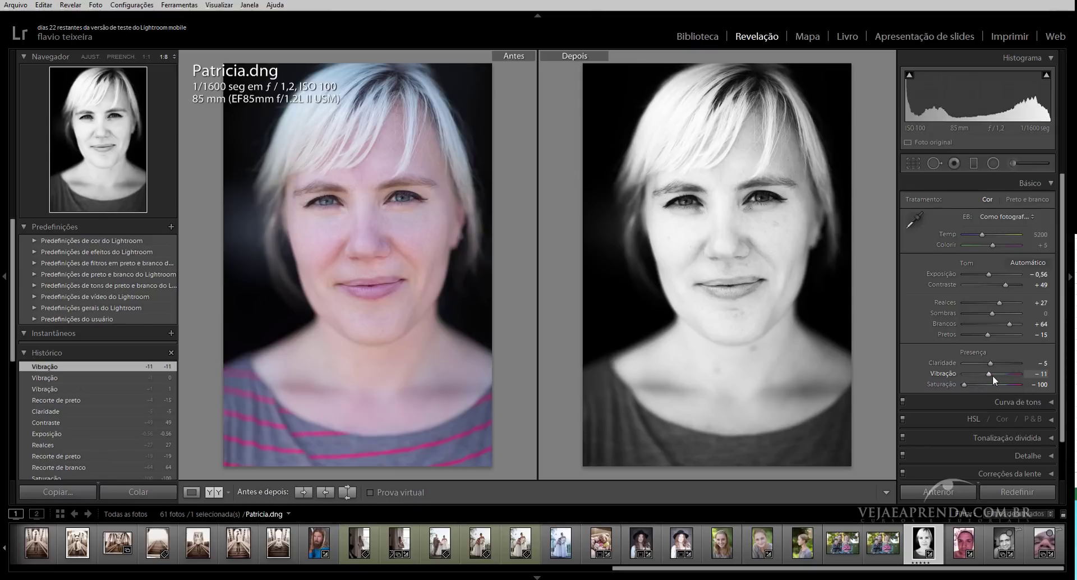
pyautogui.doubleClick(991, 375)
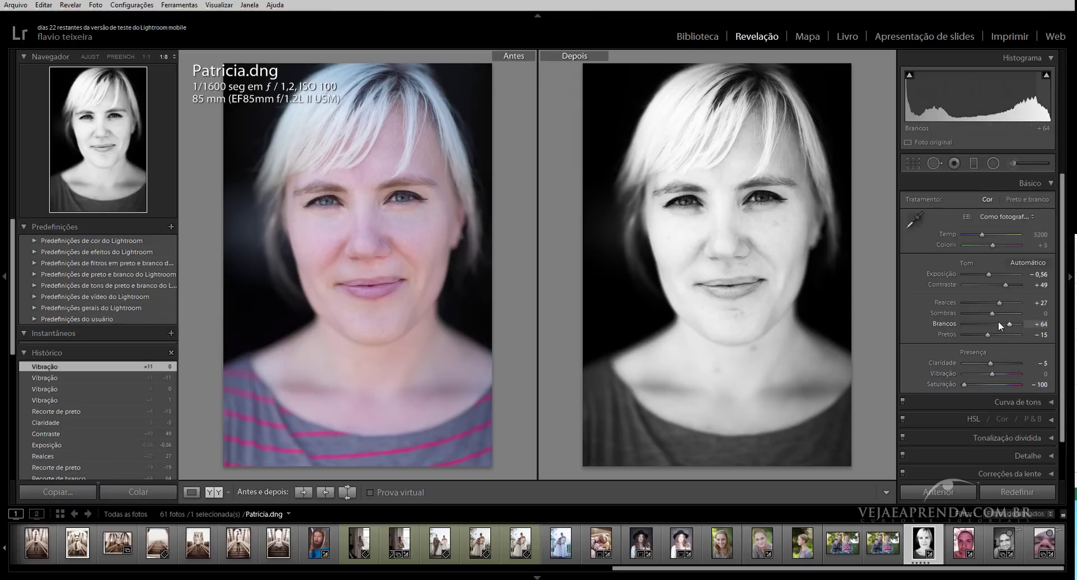
pyautogui.moveTo(991, 313)
pyautogui.mouseDown()
pyautogui.moveTo(1030, 321)
pyautogui.moveTo(946, 326)
pyautogui.moveTo(991, 319)
pyautogui.moveTo(994, 303)
pyautogui.moveTo(985, 307)
pyautogui.moveTo(1010, 311)
pyautogui.moveTo(992, 314)
pyautogui.moveTo(1004, 315)
pyautogui.moveTo(994, 315)
pyautogui.moveTo(987, 284)
pyautogui.moveTo(1026, 294)
pyautogui.moveTo(998, 294)
pyautogui.mouseUp()
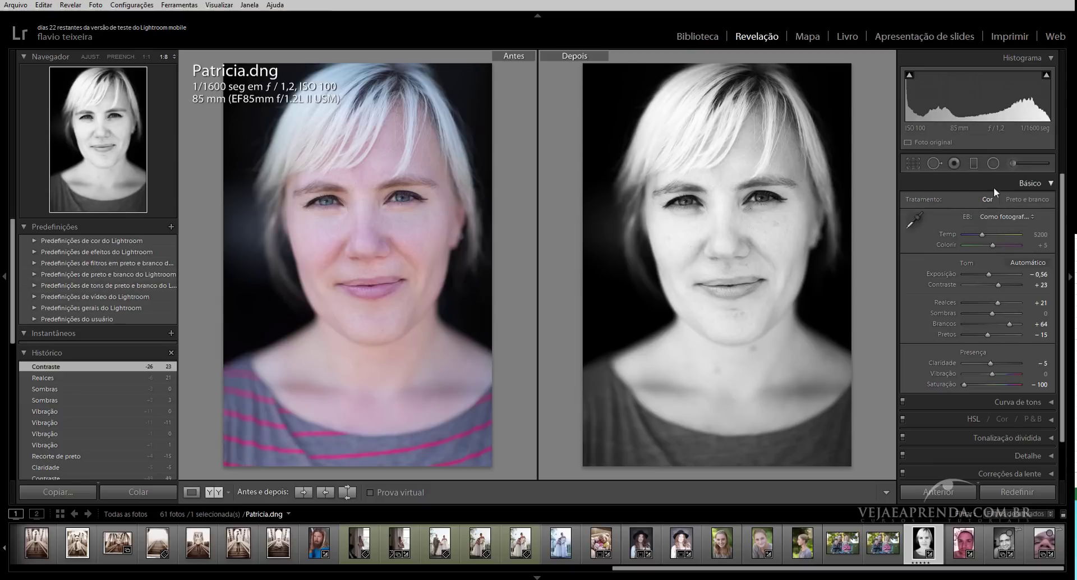
pyautogui.click(1011, 216)
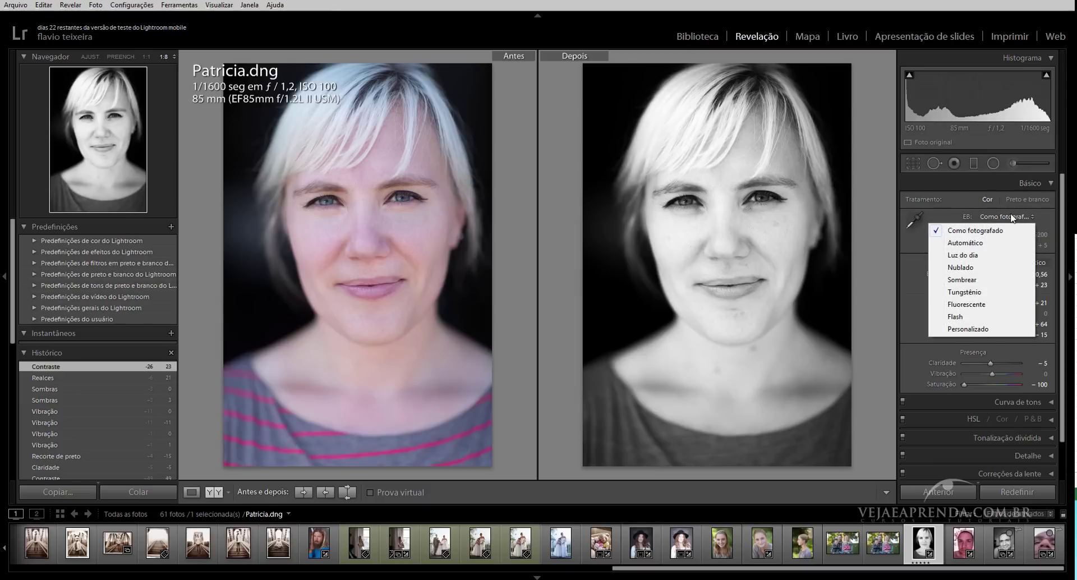
pyautogui.click(994, 217)
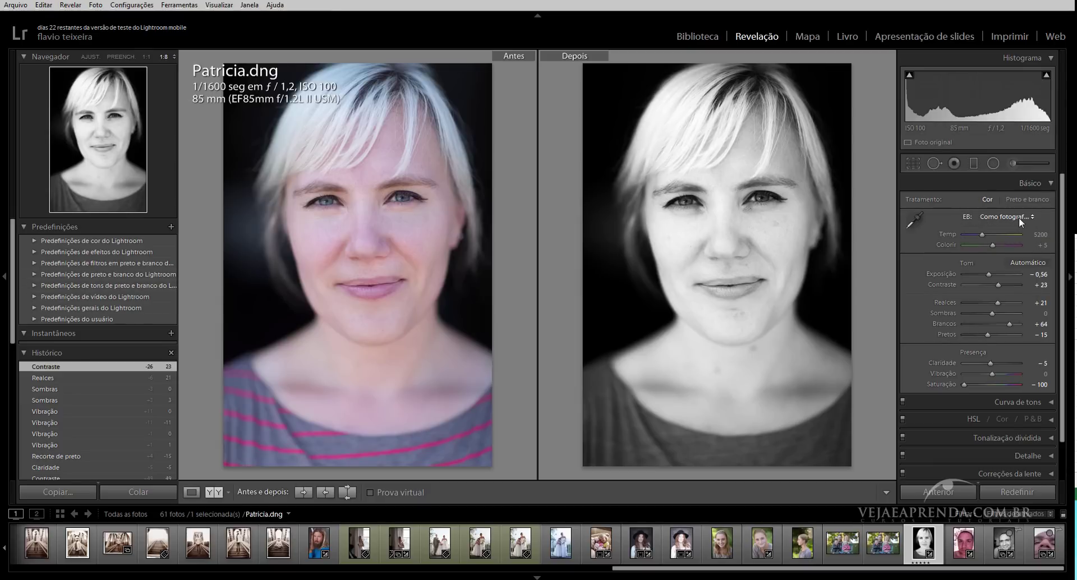
pyautogui.click(1027, 200)
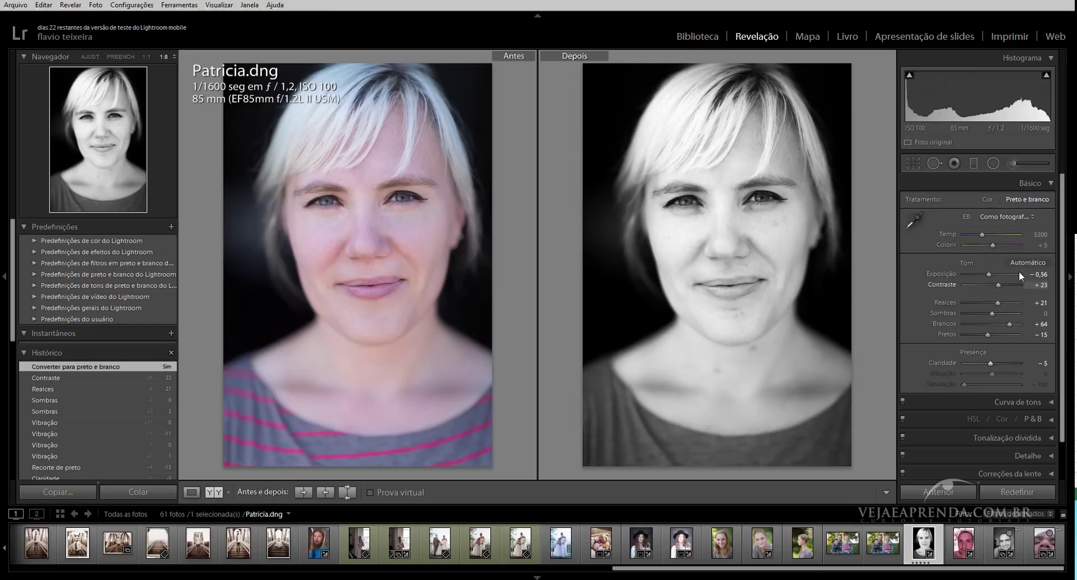
pyautogui.click(989, 199)
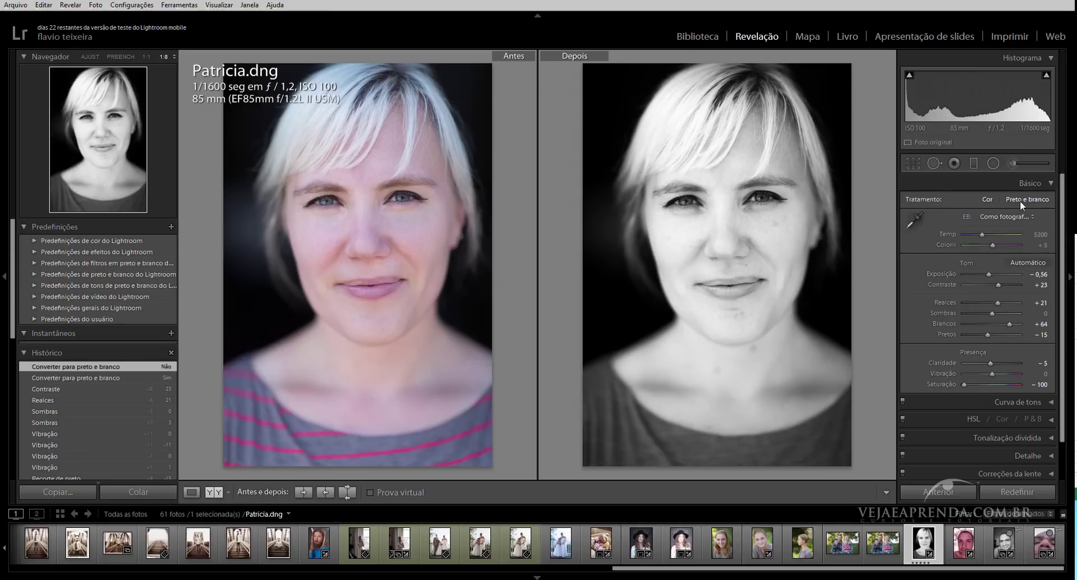
pyautogui.click(1020, 200)
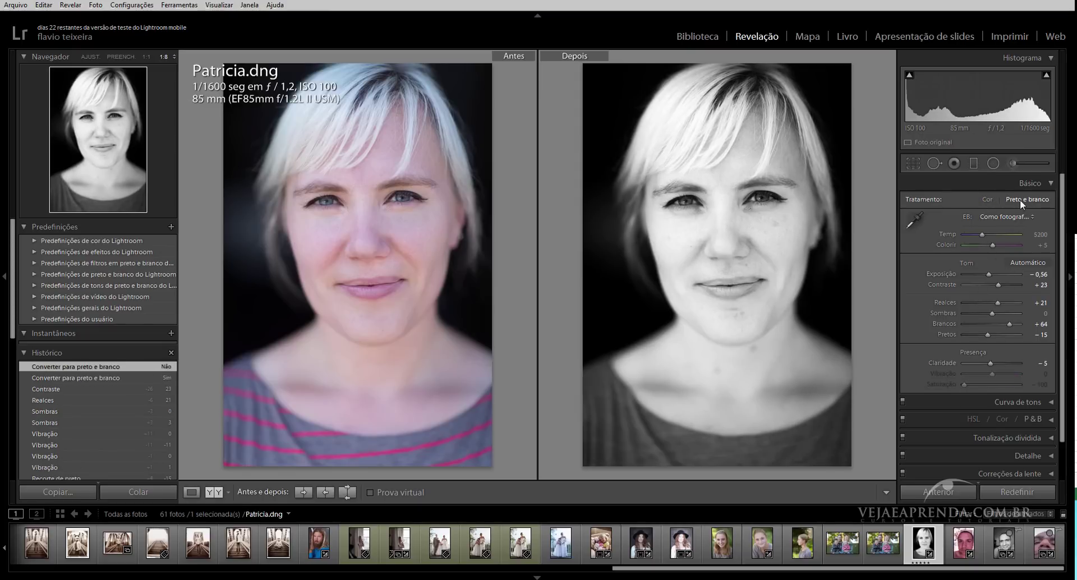
pyautogui.click(987, 199)
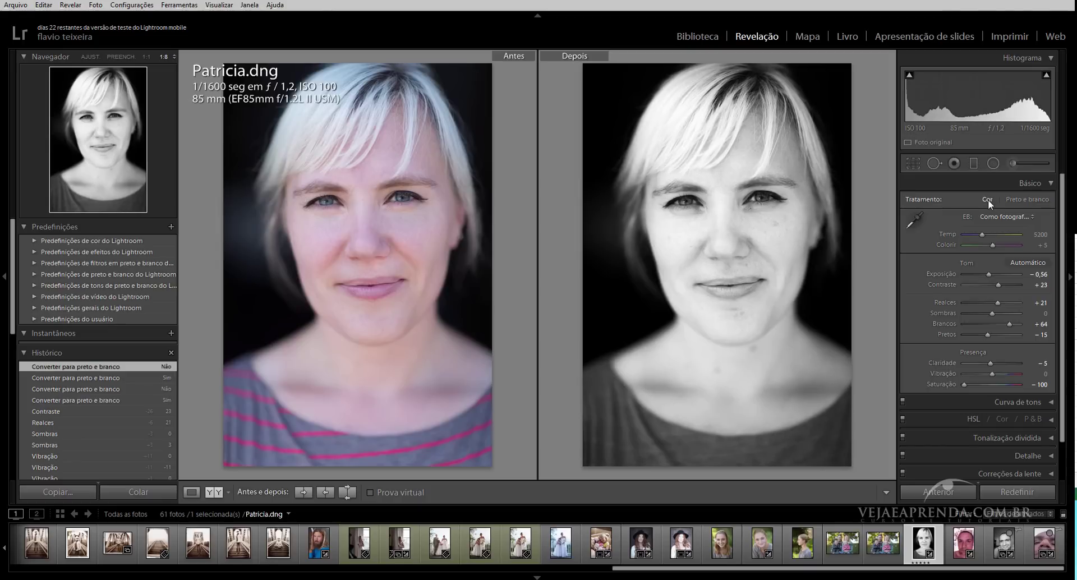
pyautogui.click(1029, 200)
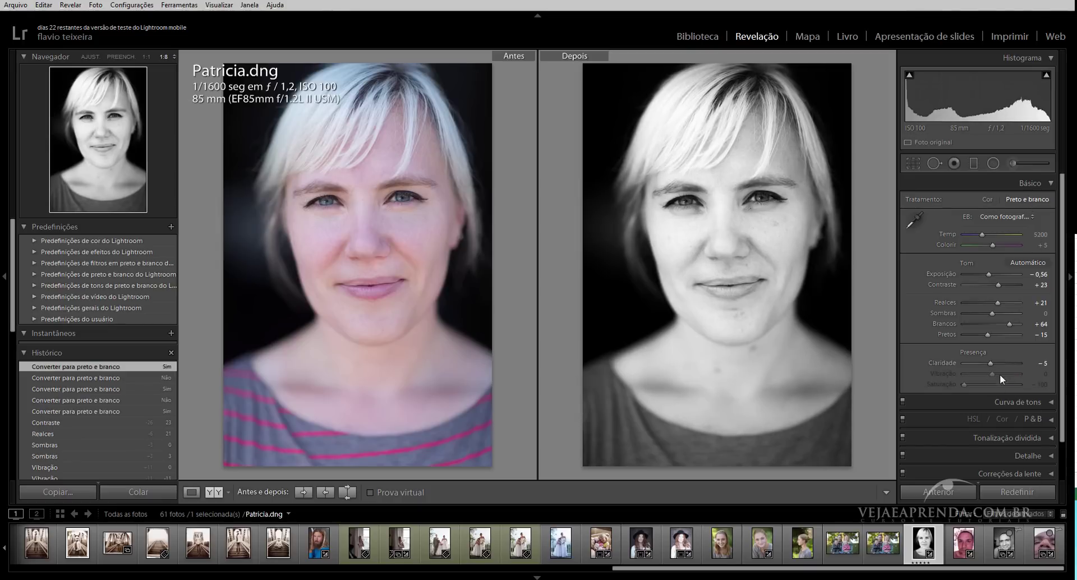
pyautogui.press('v')
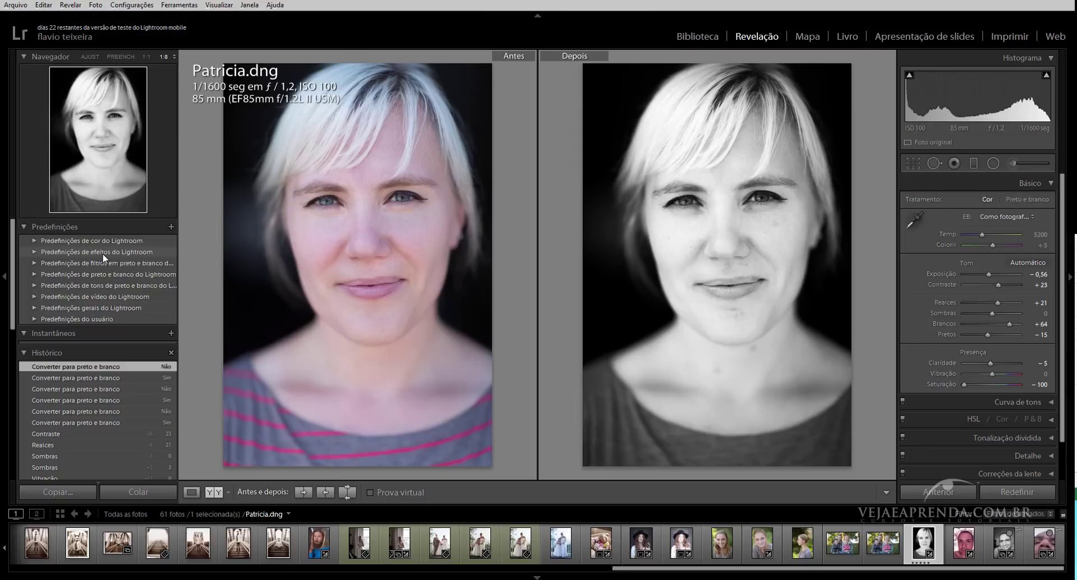
# Step: Apply the Granulado - Médio, Vinheta 1 and Cantos arredondados - preto effect presets
pyautogui.click(34, 253)
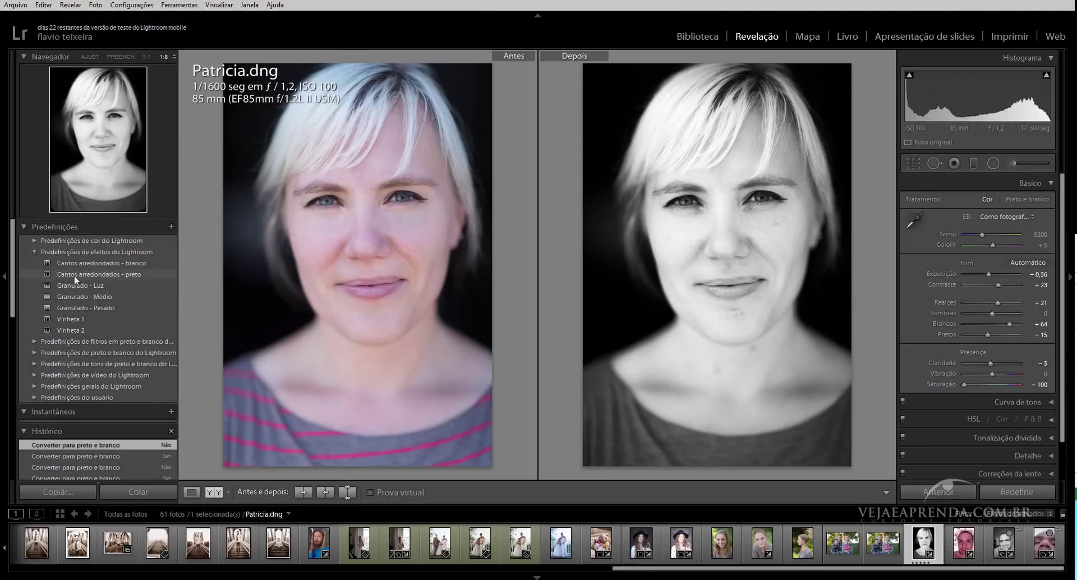
pyautogui.click(86, 289)
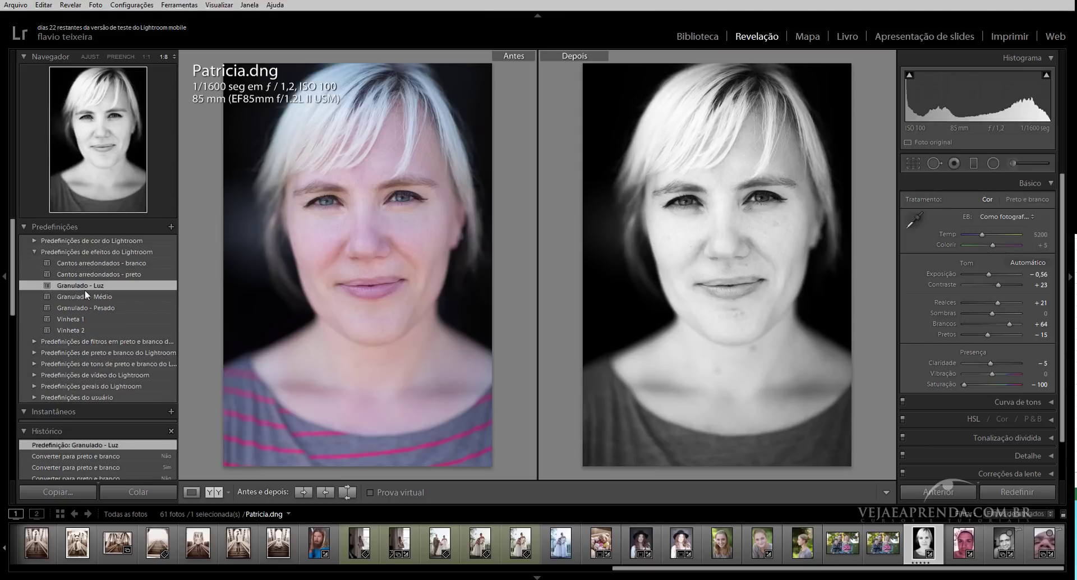
pyautogui.click(76, 296)
pyautogui.click(70, 318)
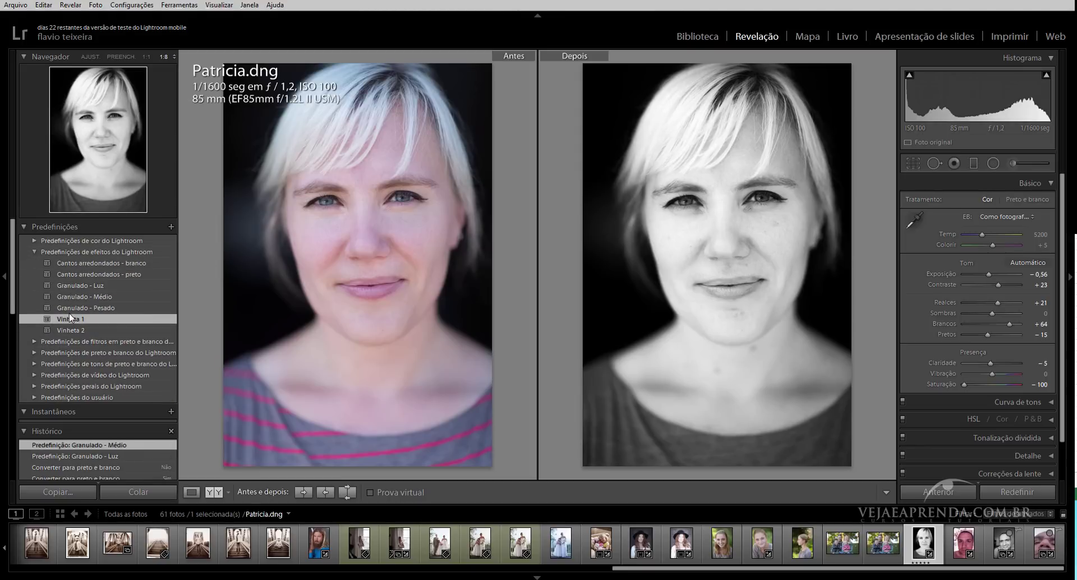
pyautogui.click(75, 298)
pyautogui.click(85, 274)
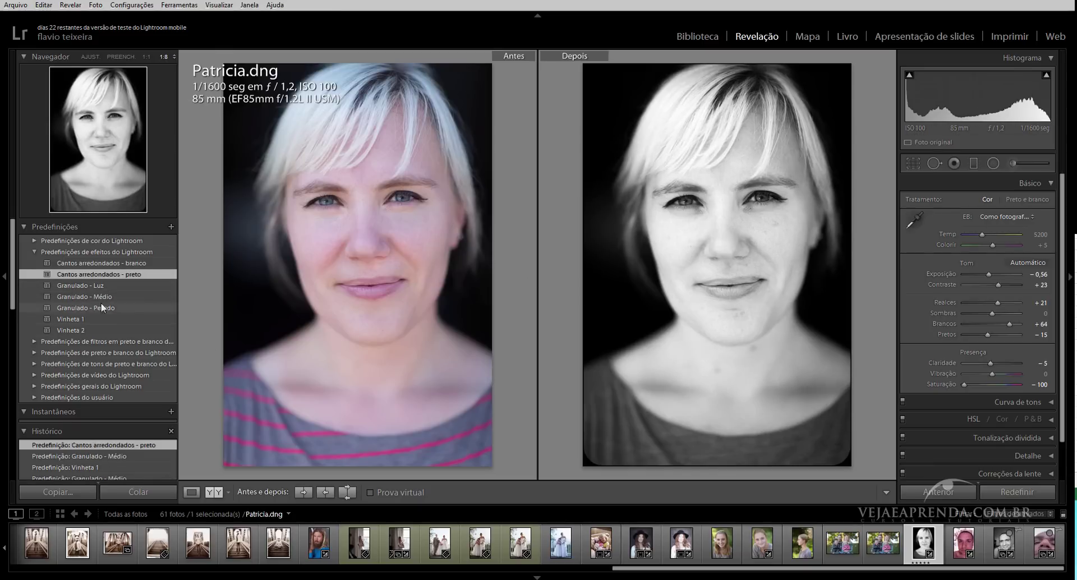
pyautogui.click(35, 252)
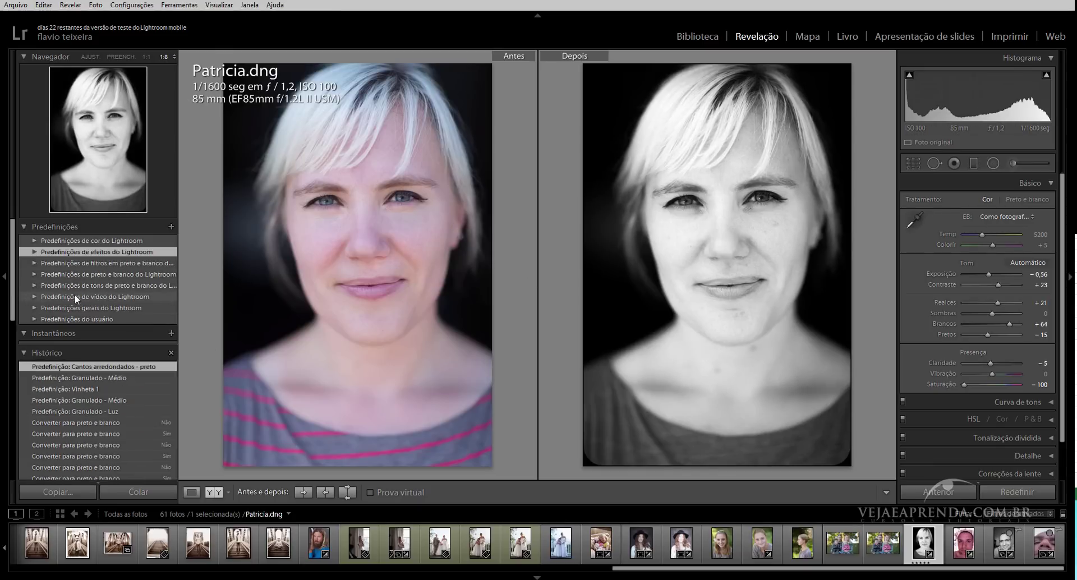
# Step: Apply the Tons de selênio toning preset and view the Before image alone
pyautogui.click(35, 285)
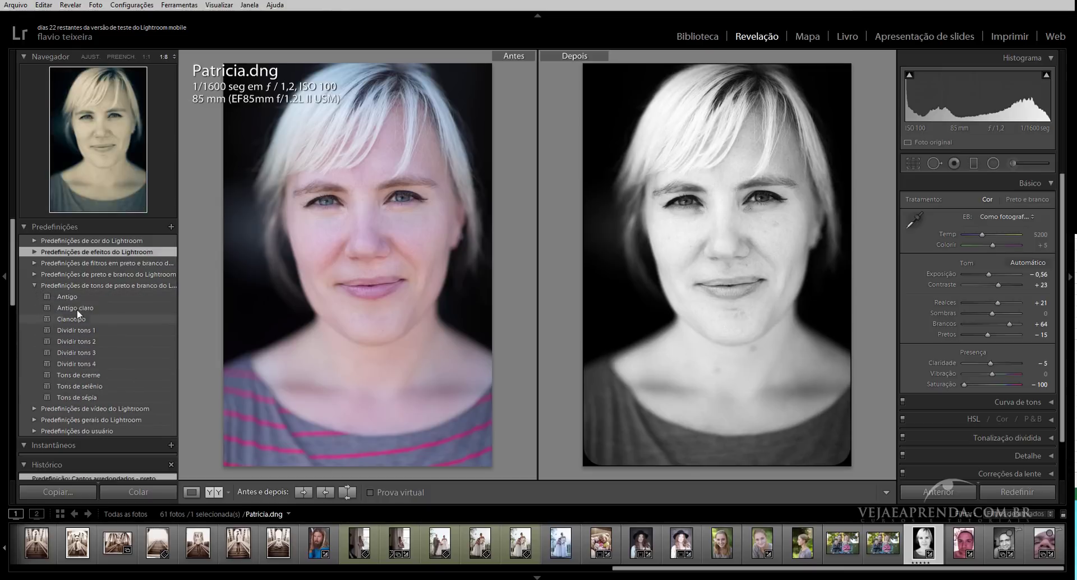
pyautogui.click(74, 387)
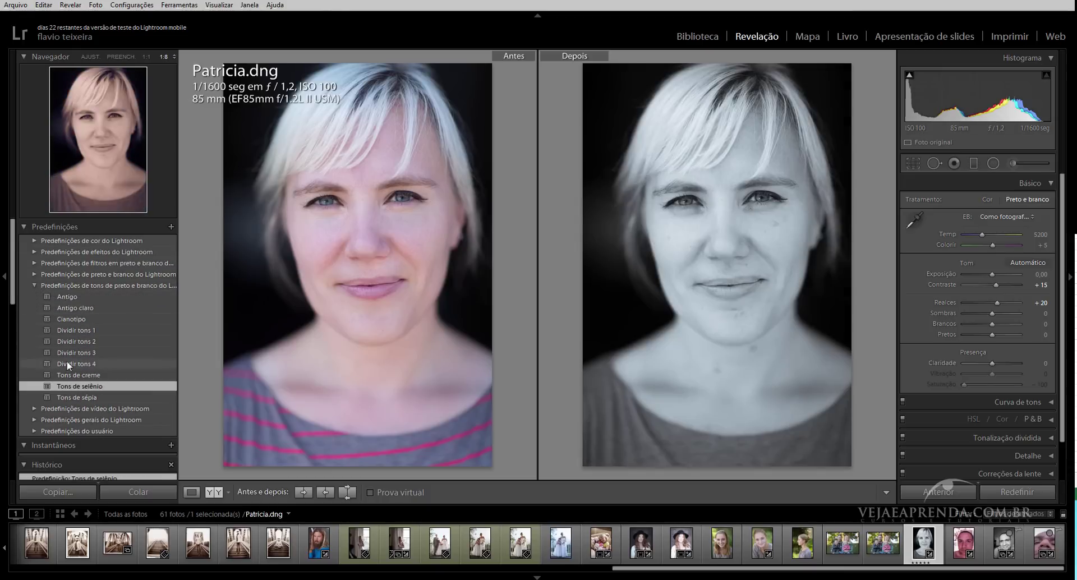
pyautogui.press('\\')
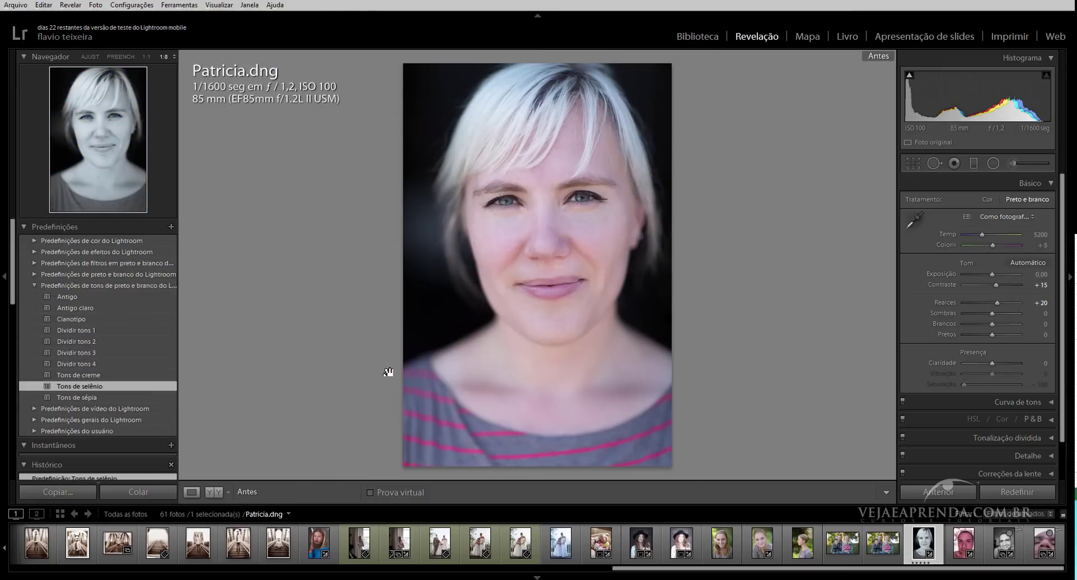